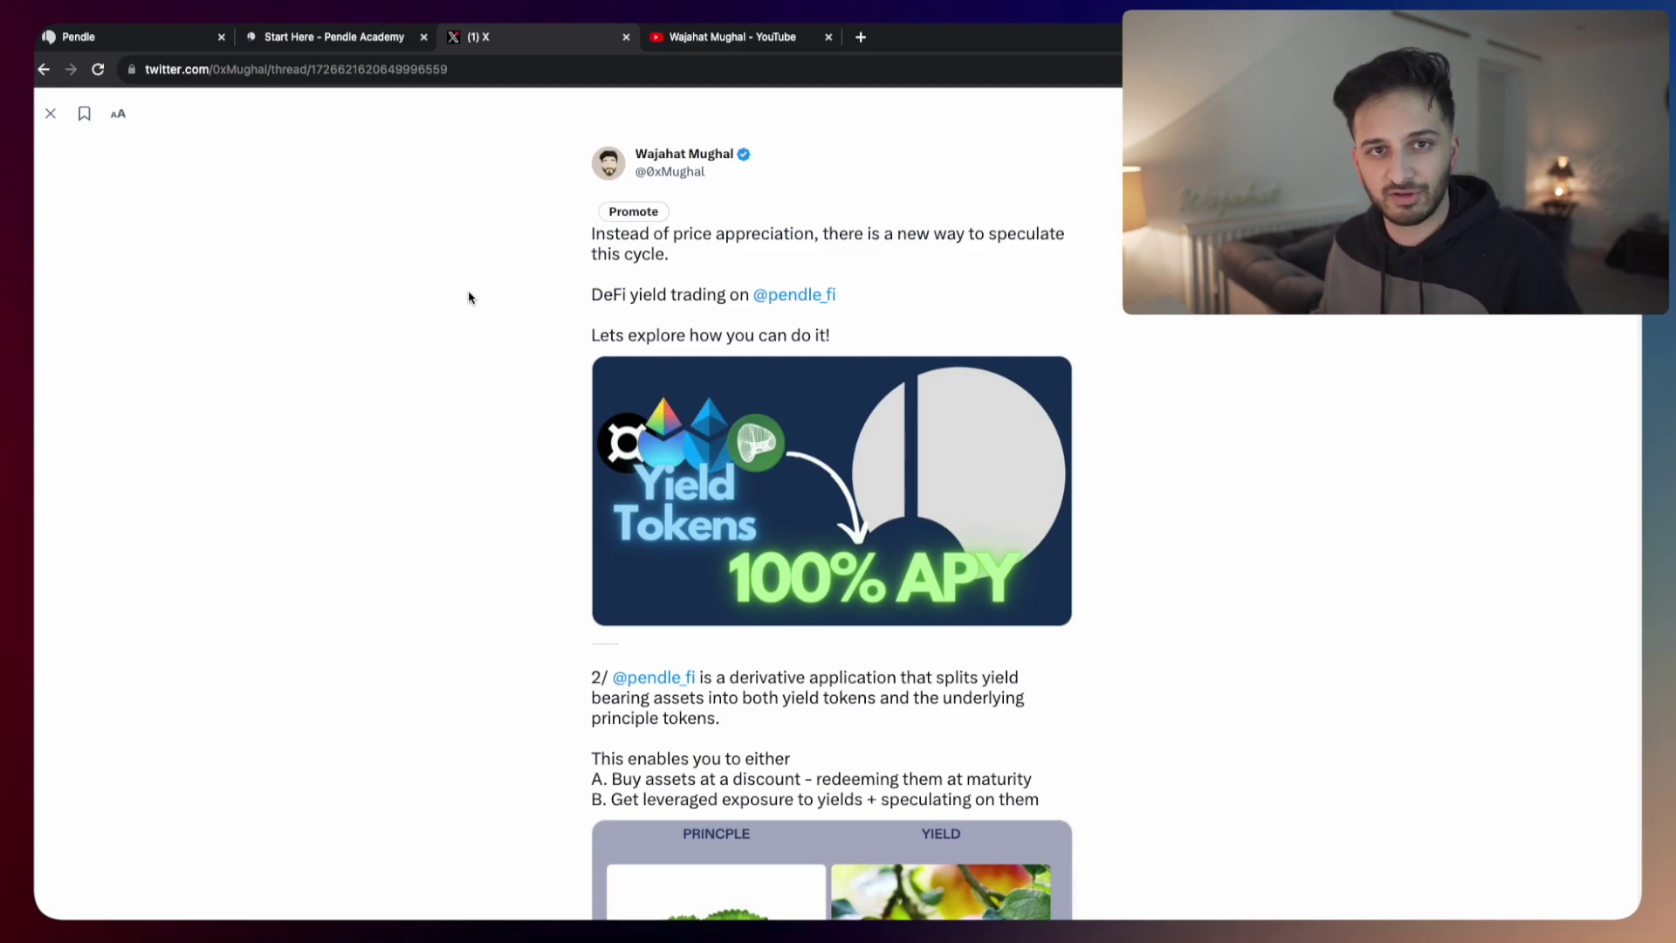
- Glance over the YouTube channel's video grid, then bring up Pendle's markets page
left_click(733, 36)
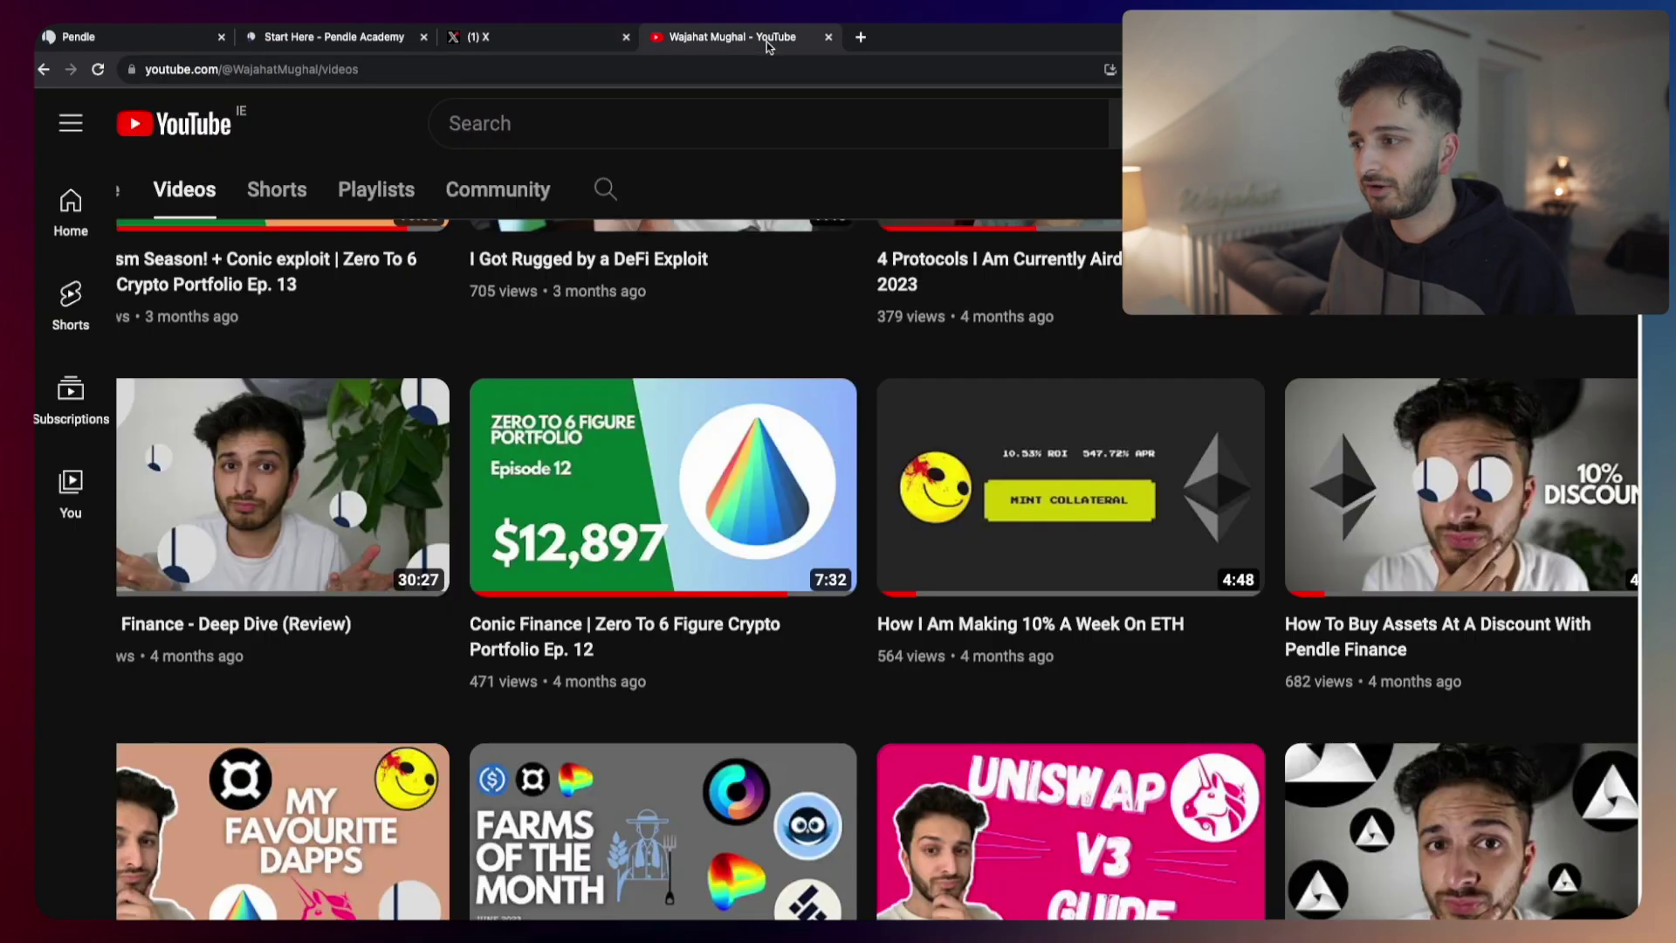
scroll(320, 551, "down", 4)
scroll(314, 524, "up", 4)
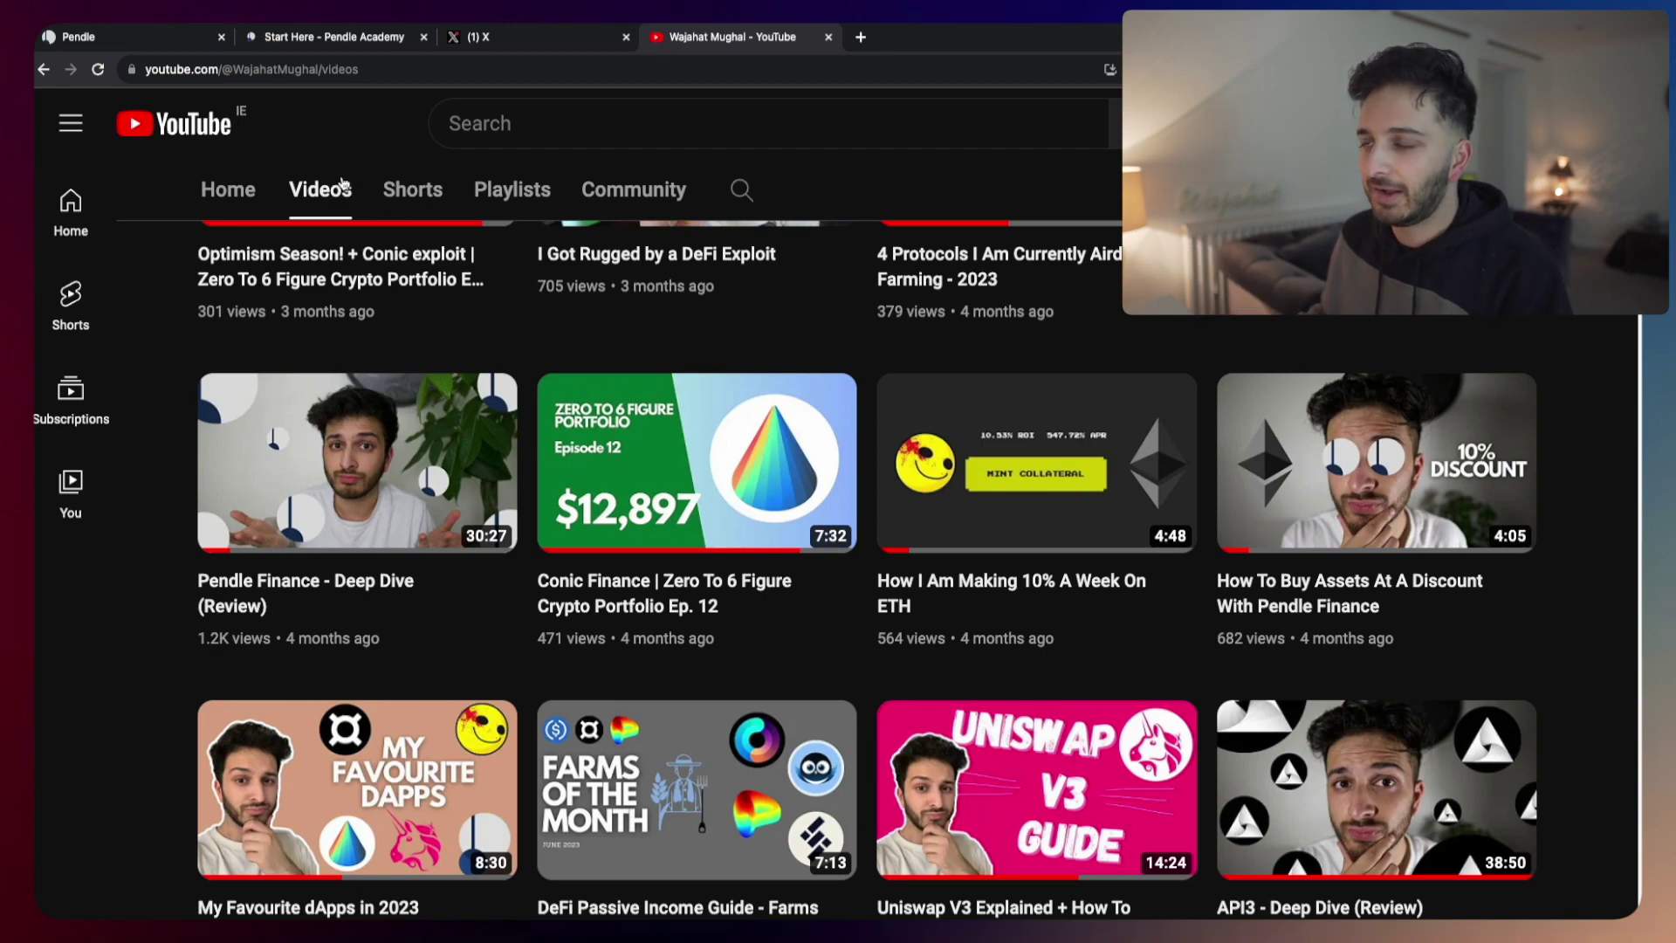
left_click(132, 37)
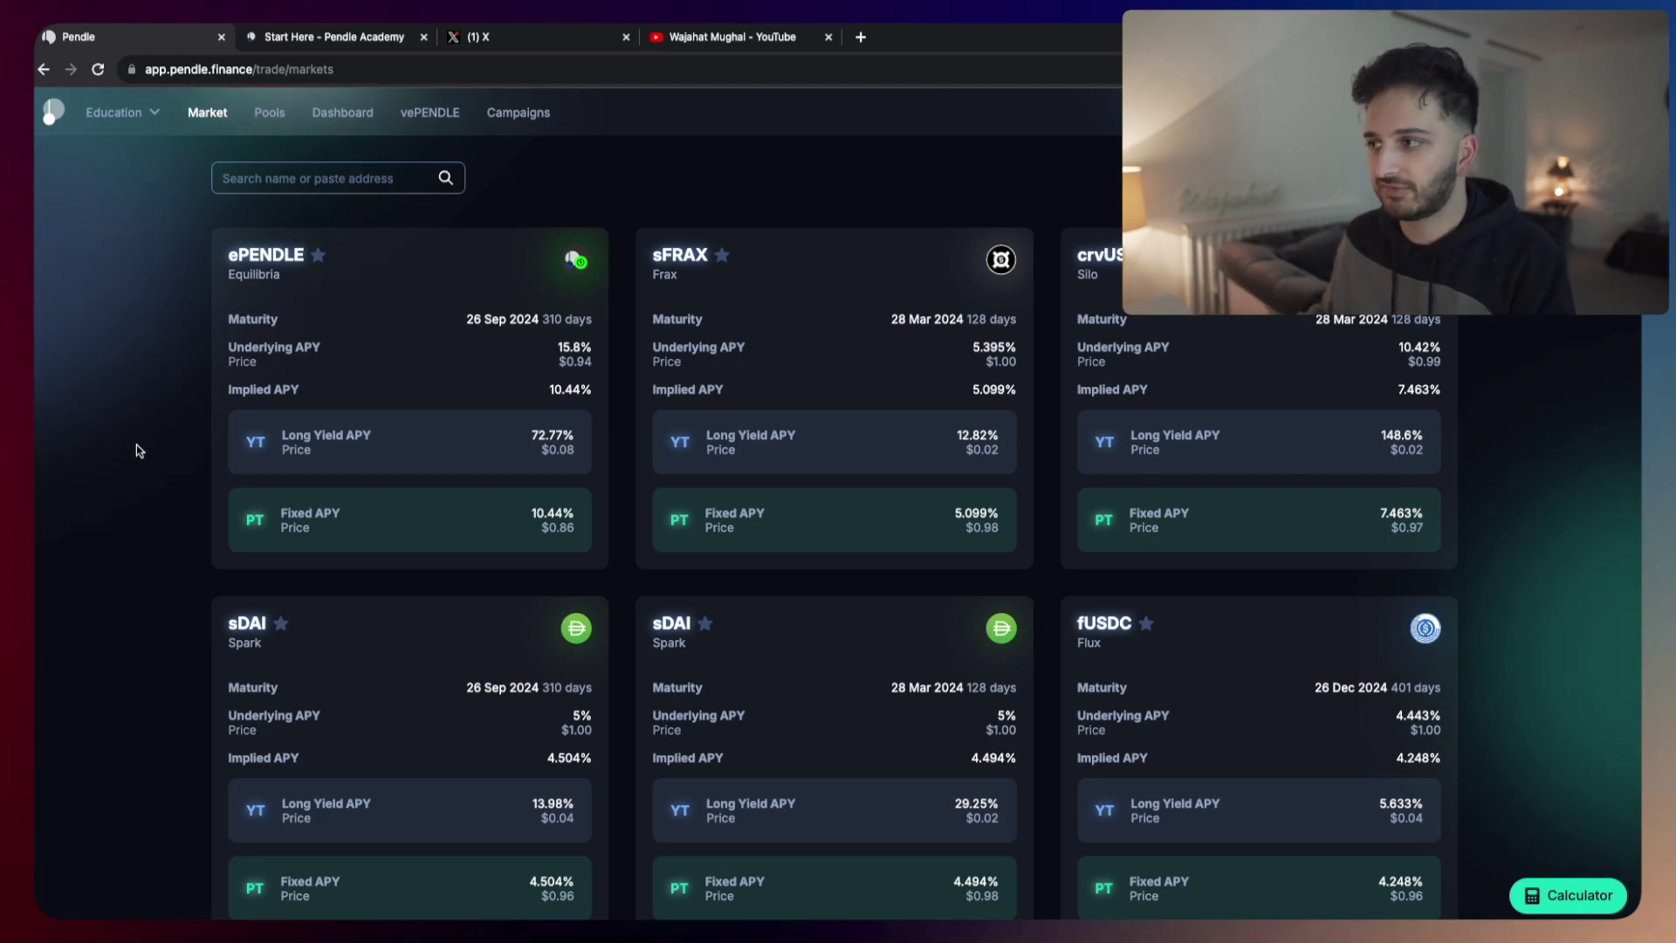
scroll(136, 443, "down", 1)
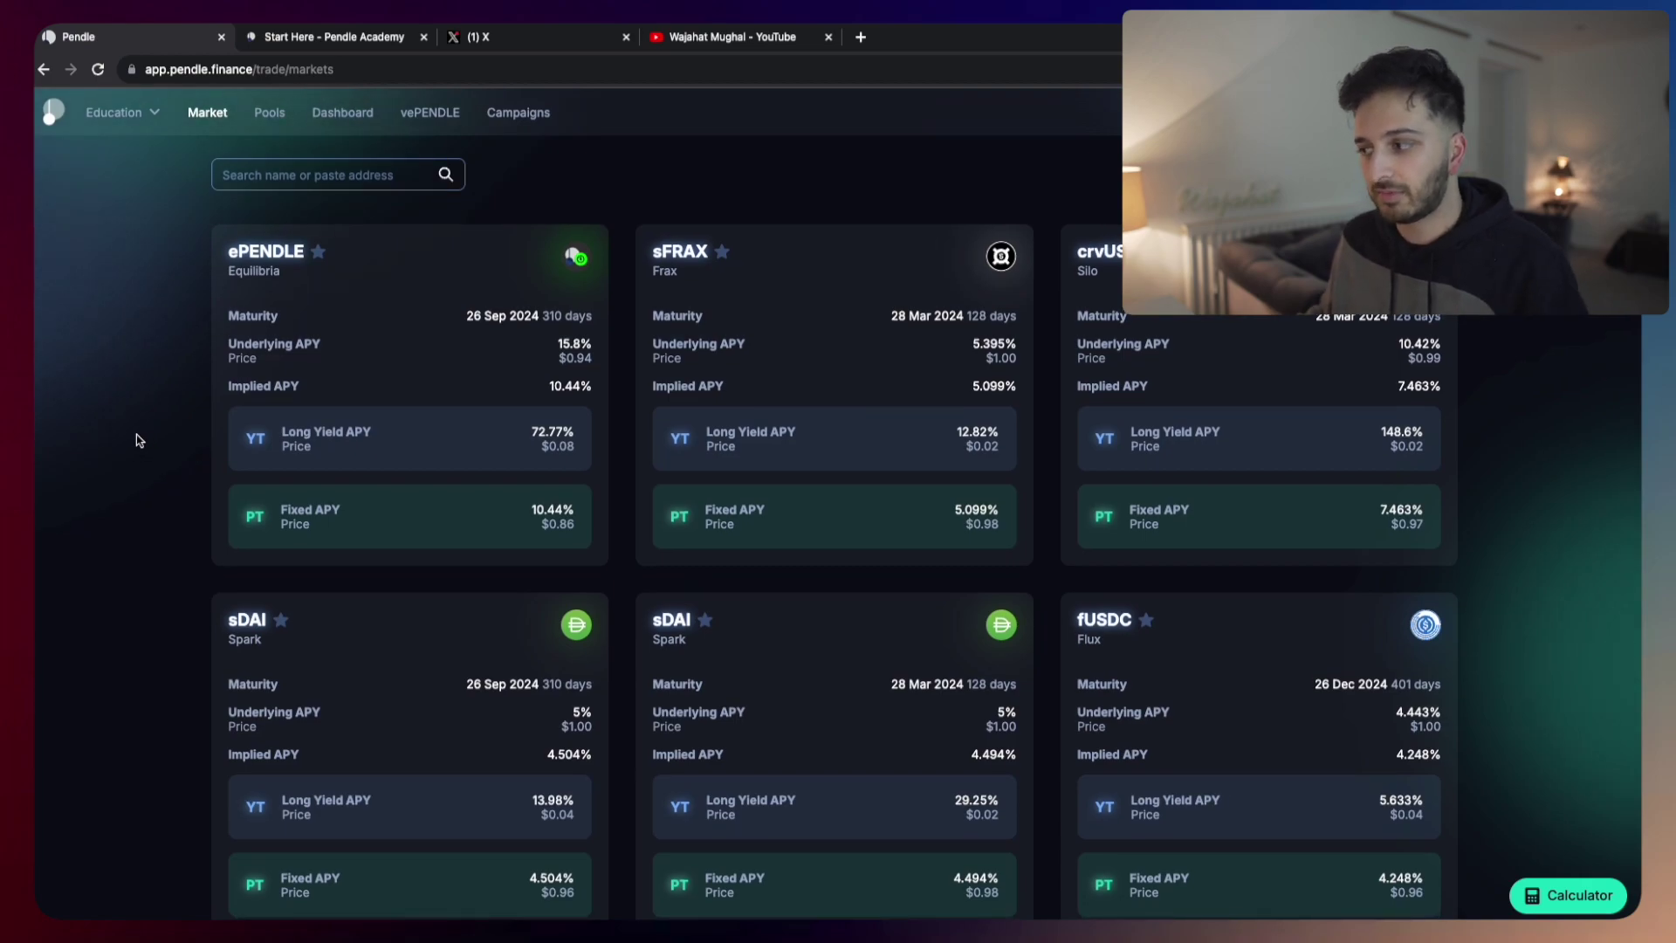
scroll(136, 440, "down", 5)
scroll(136, 435, "down", 3)
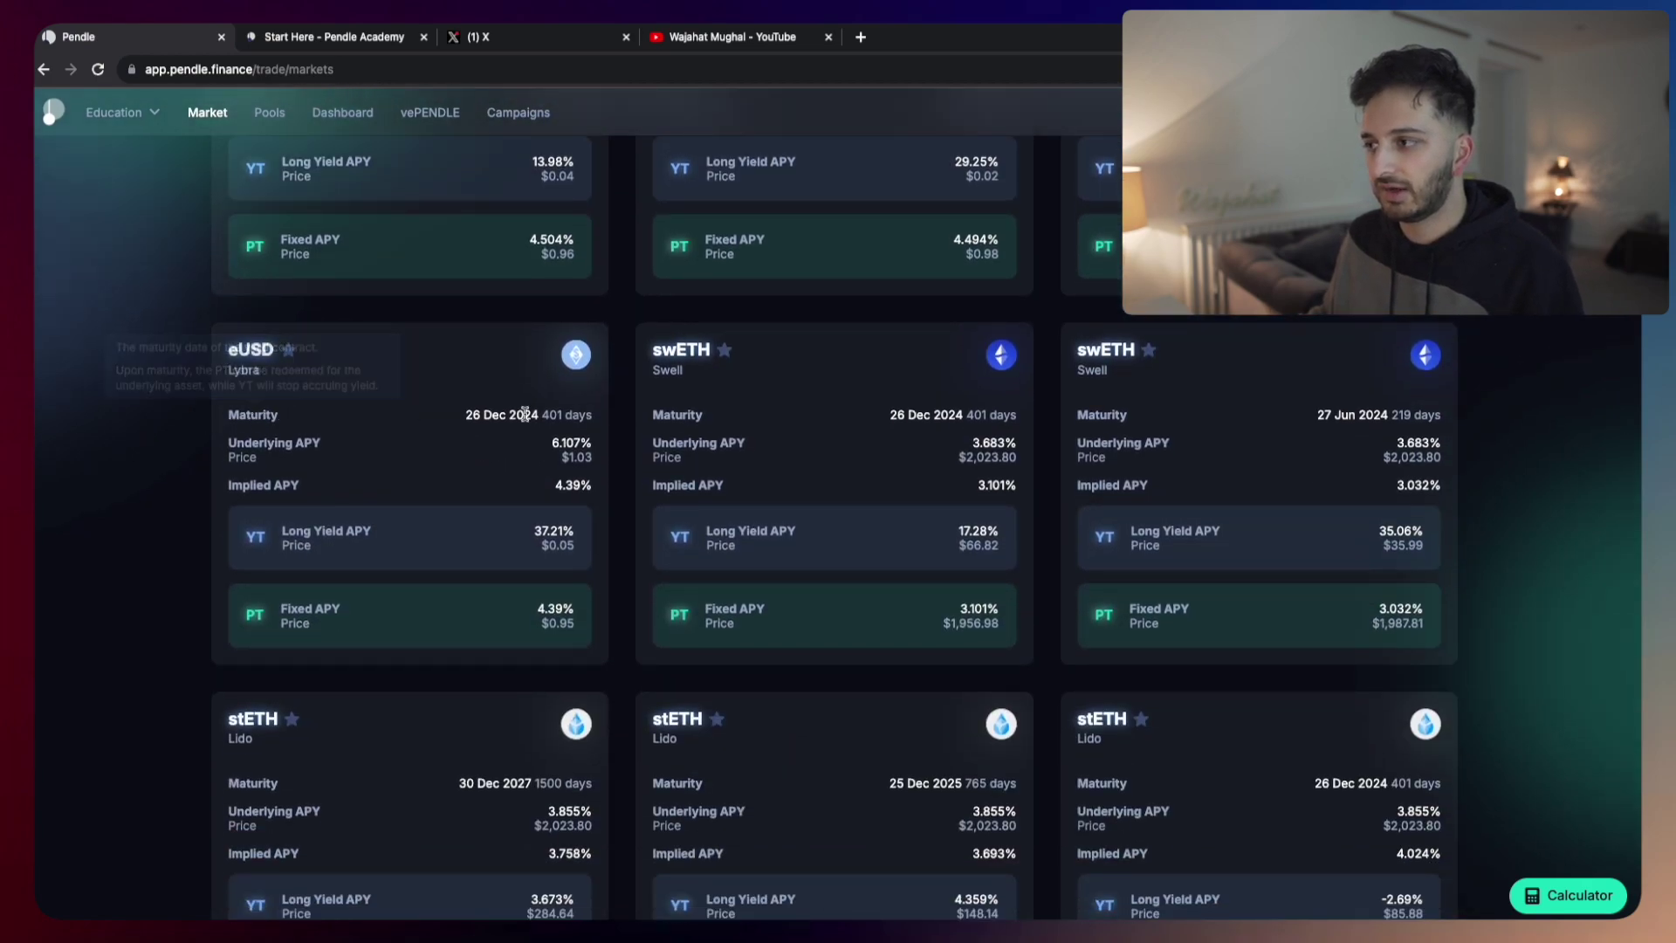
scroll(853, 417, "down", 6)
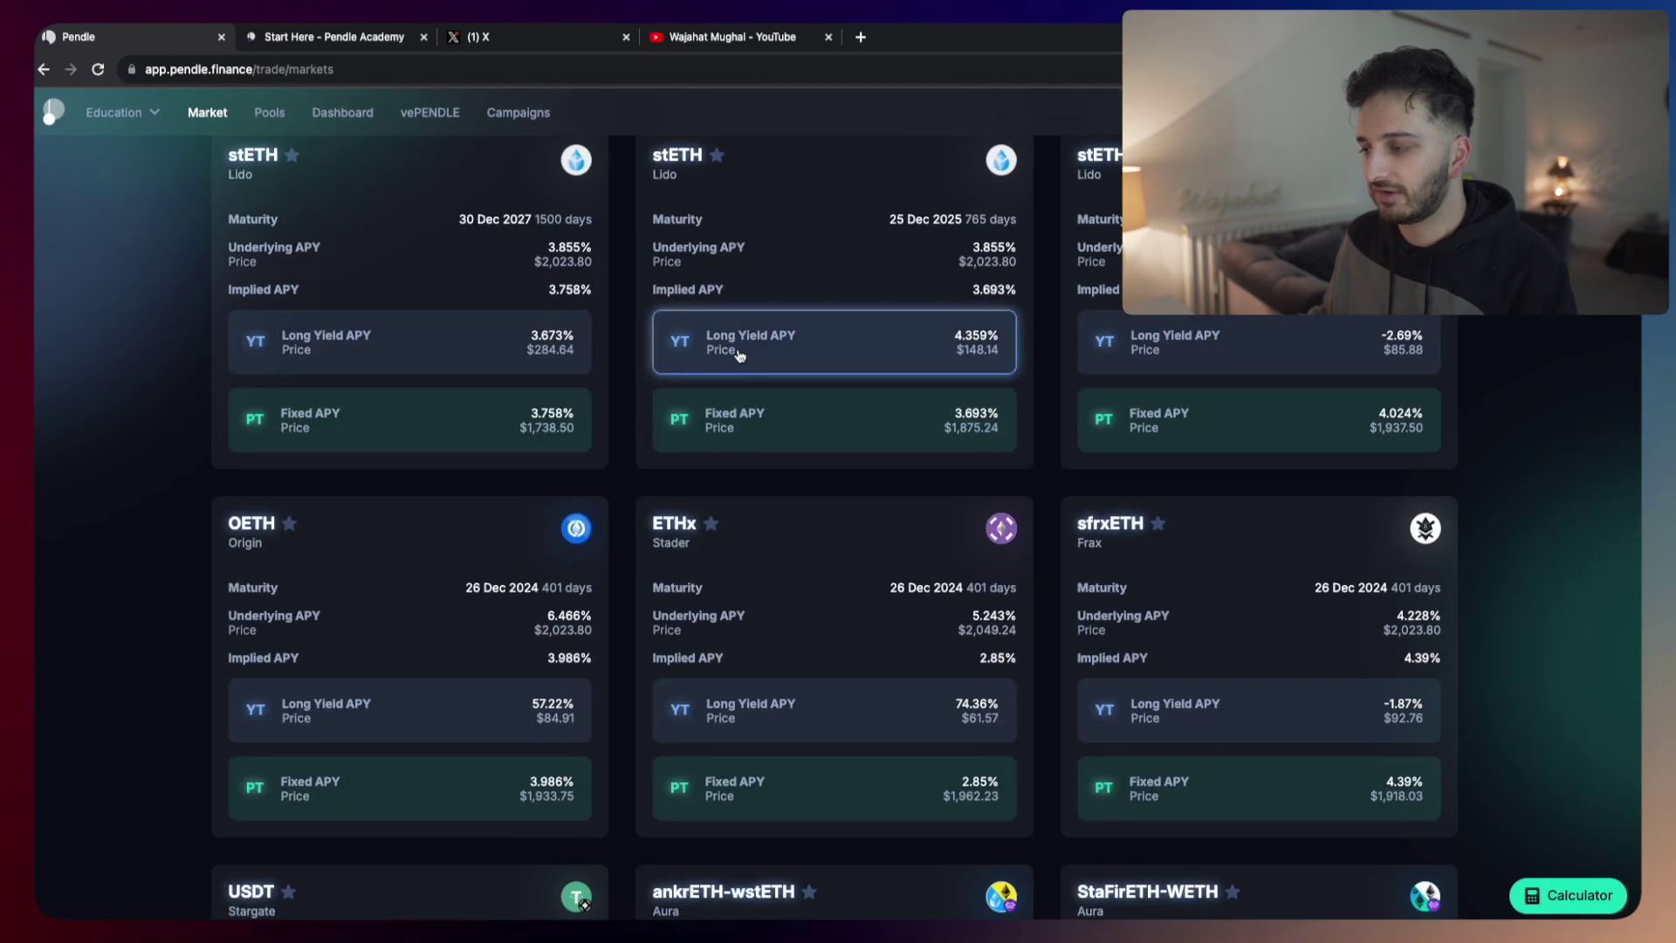
scroll(736, 306, "down", 4)
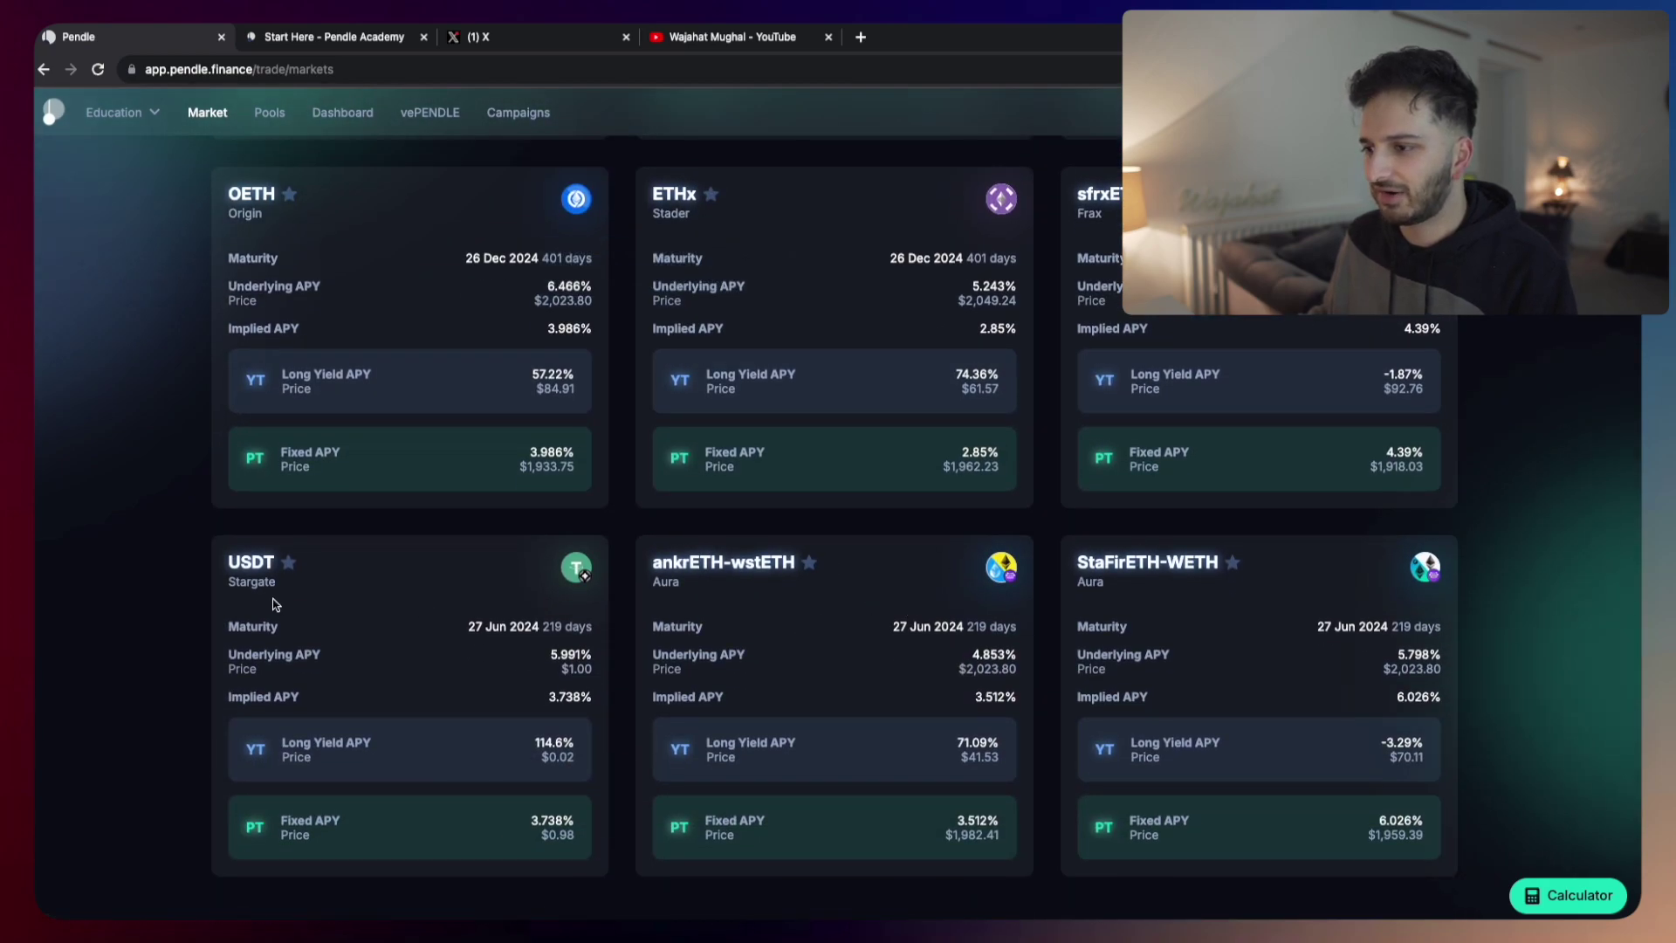
scroll(463, 583, "up", 15)
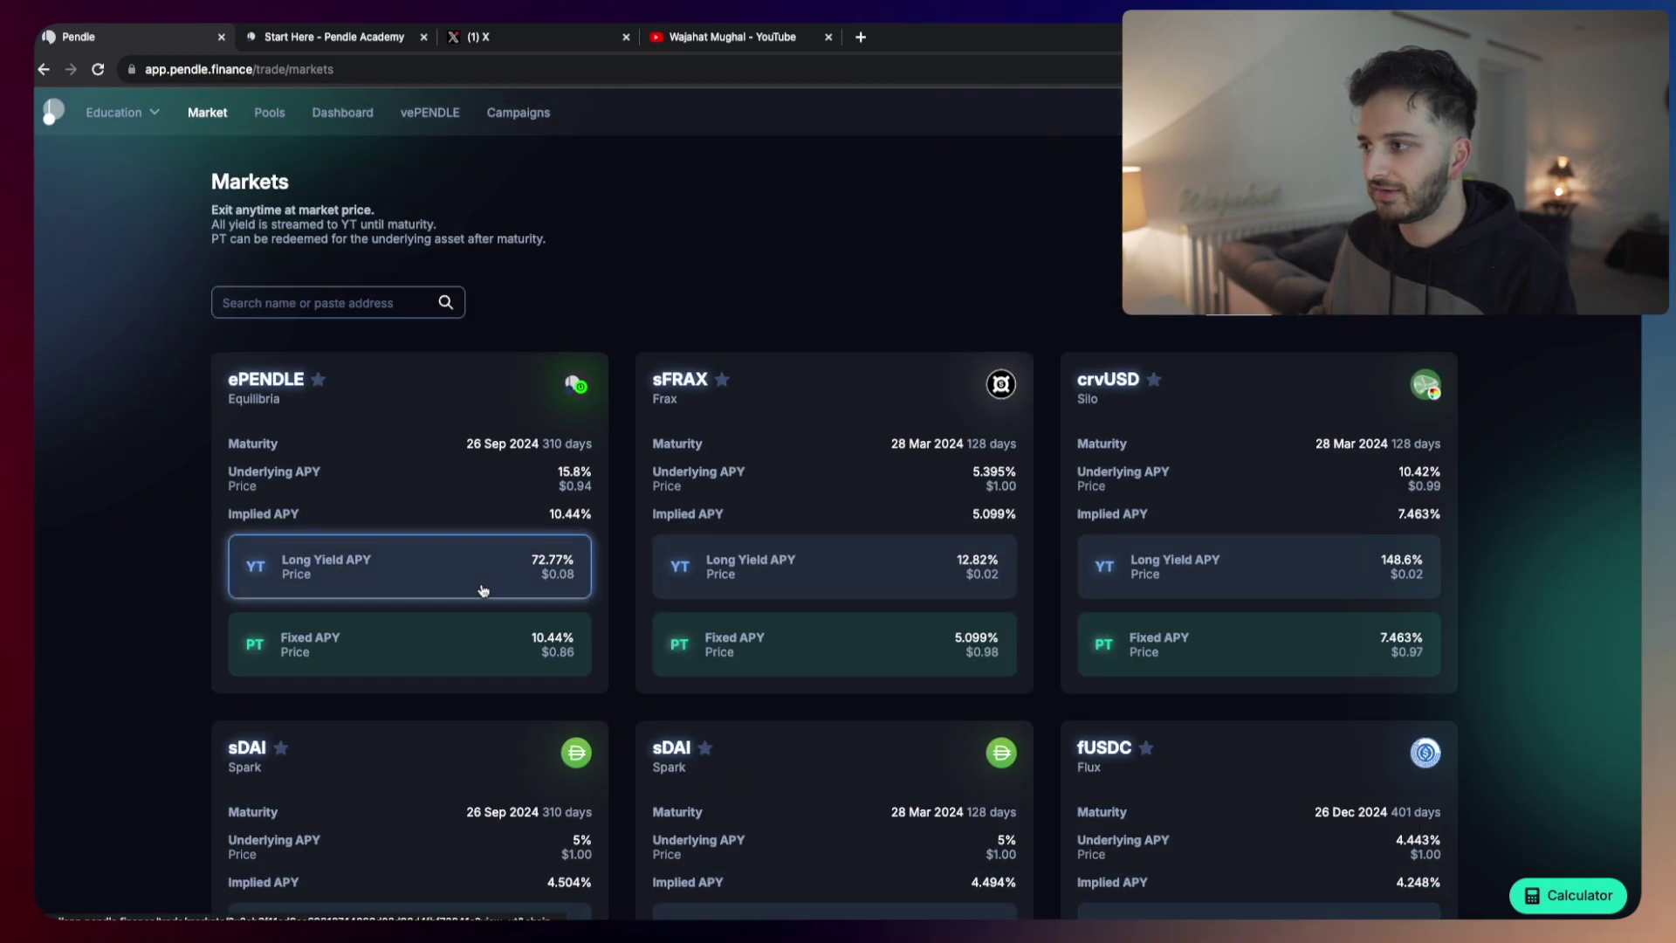
scroll(158, 535, "down", 2)
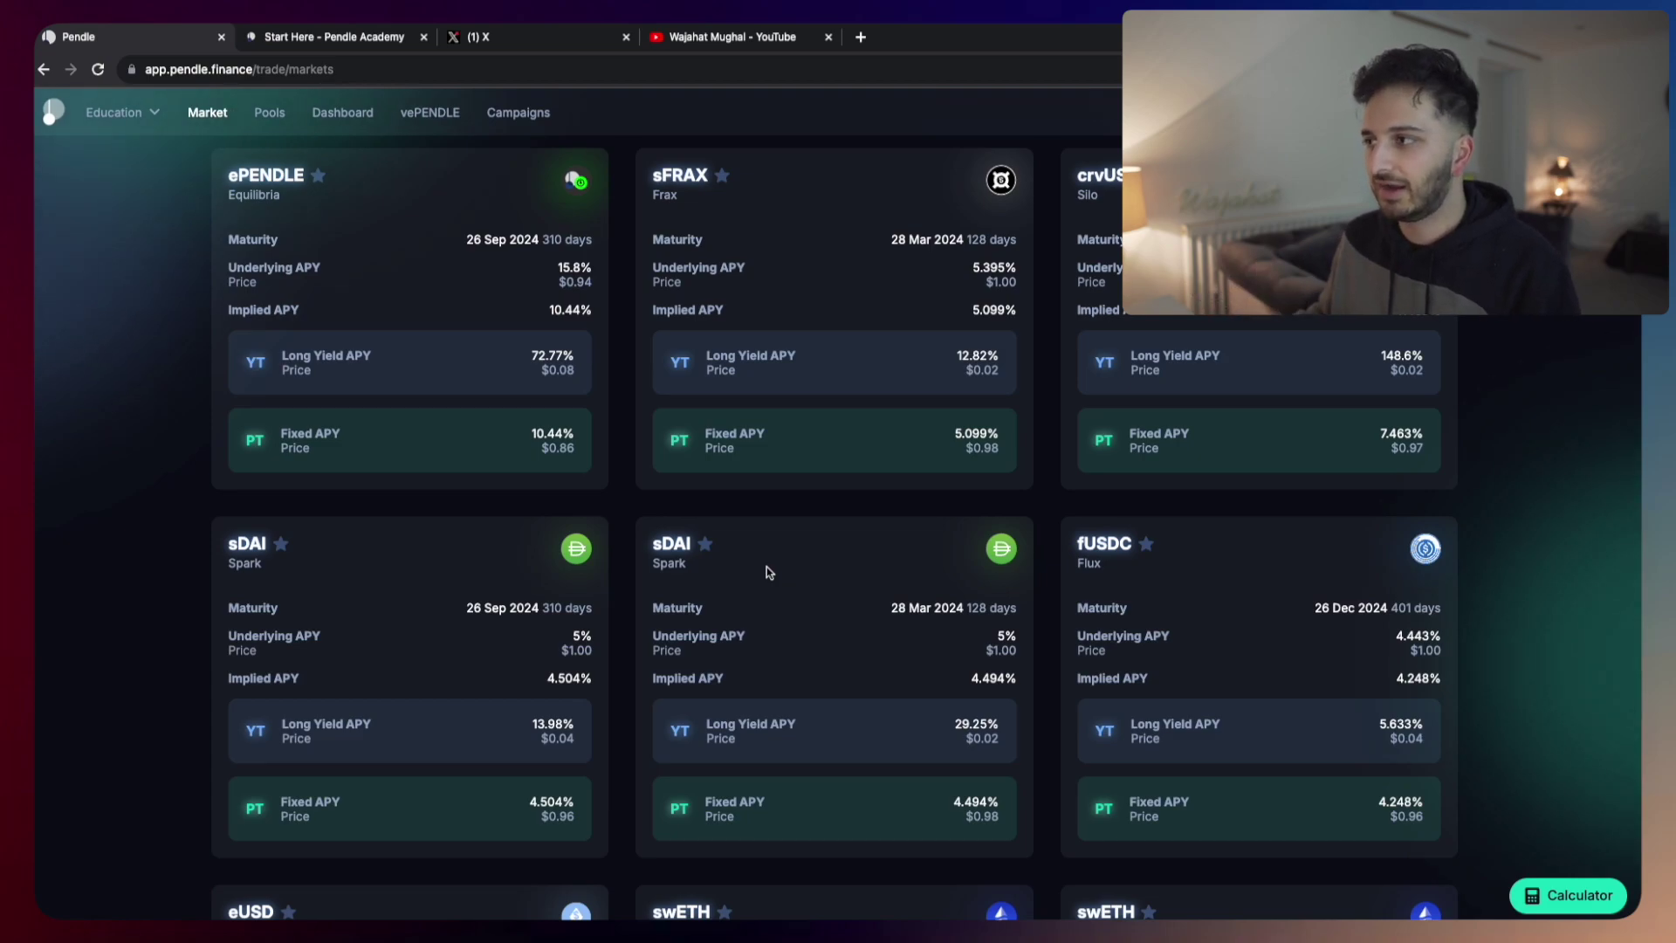
scroll(786, 500, "up", 1)
scroll(786, 502, "up", 3)
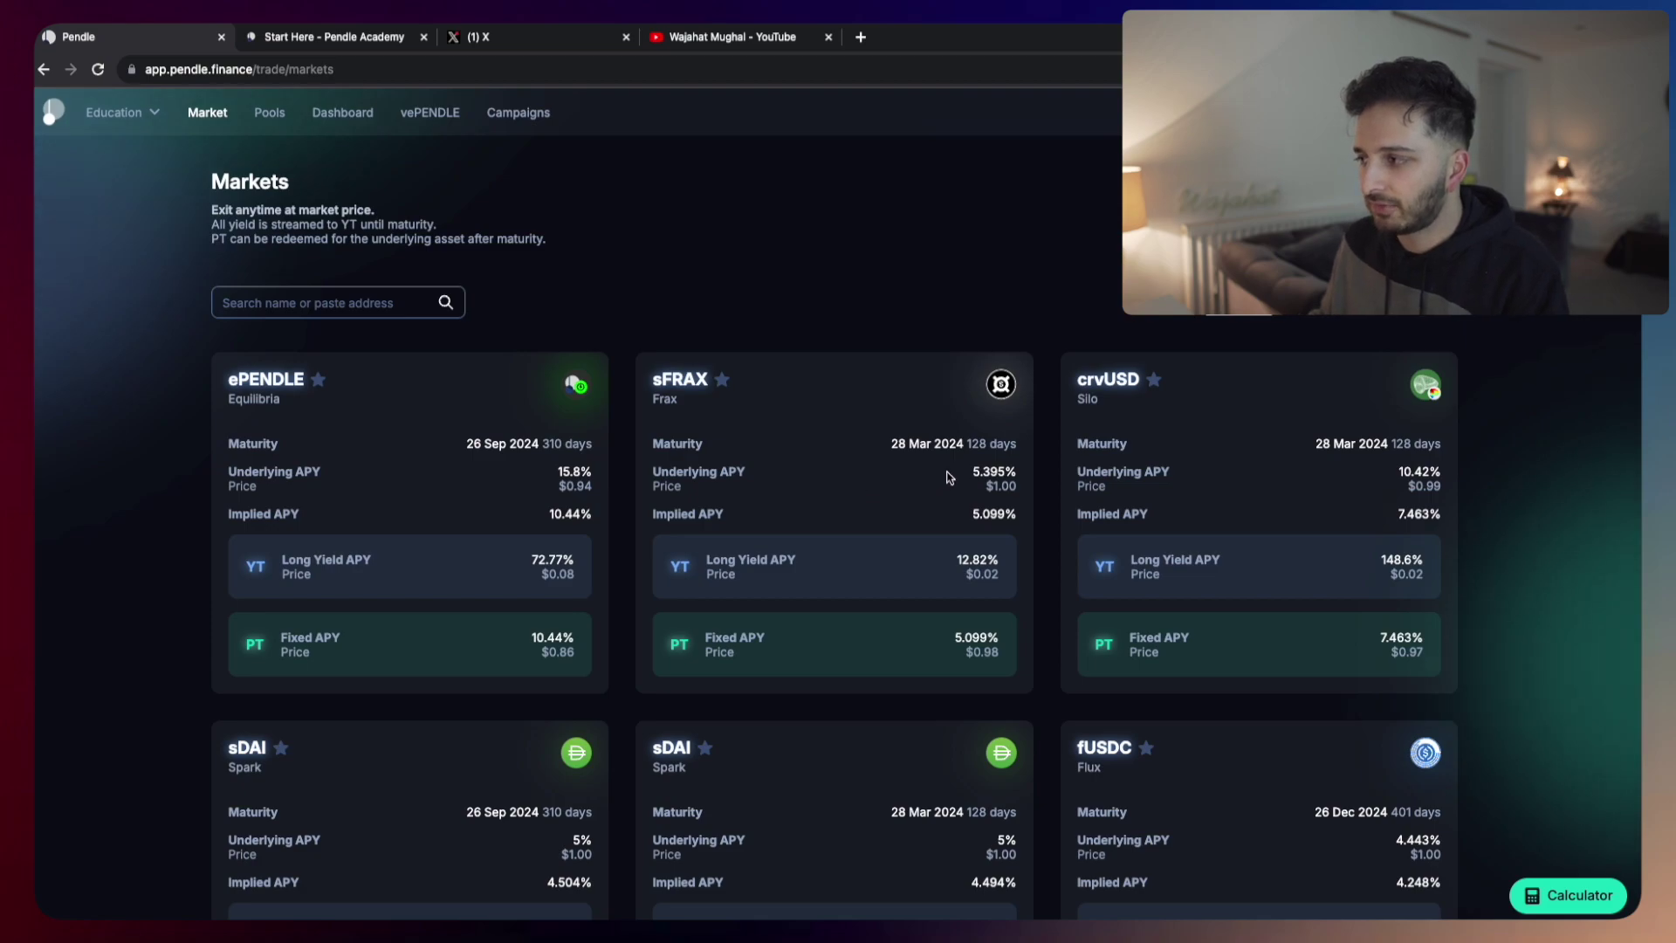
mouse_move(974, 474)
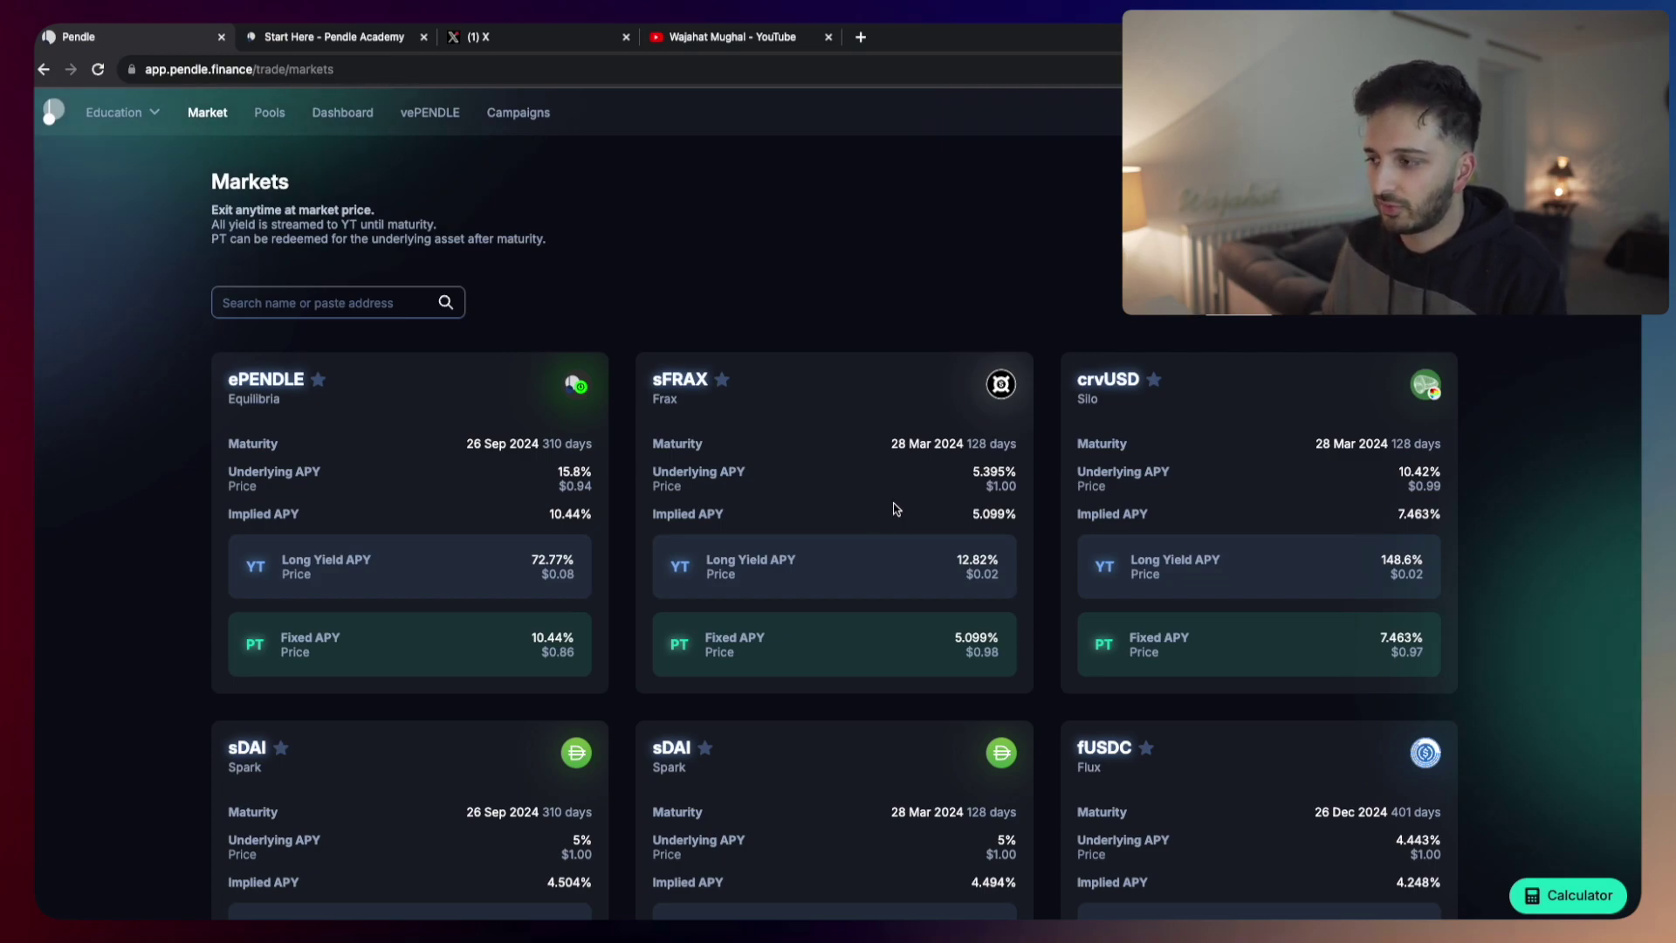
left_click(836, 570)
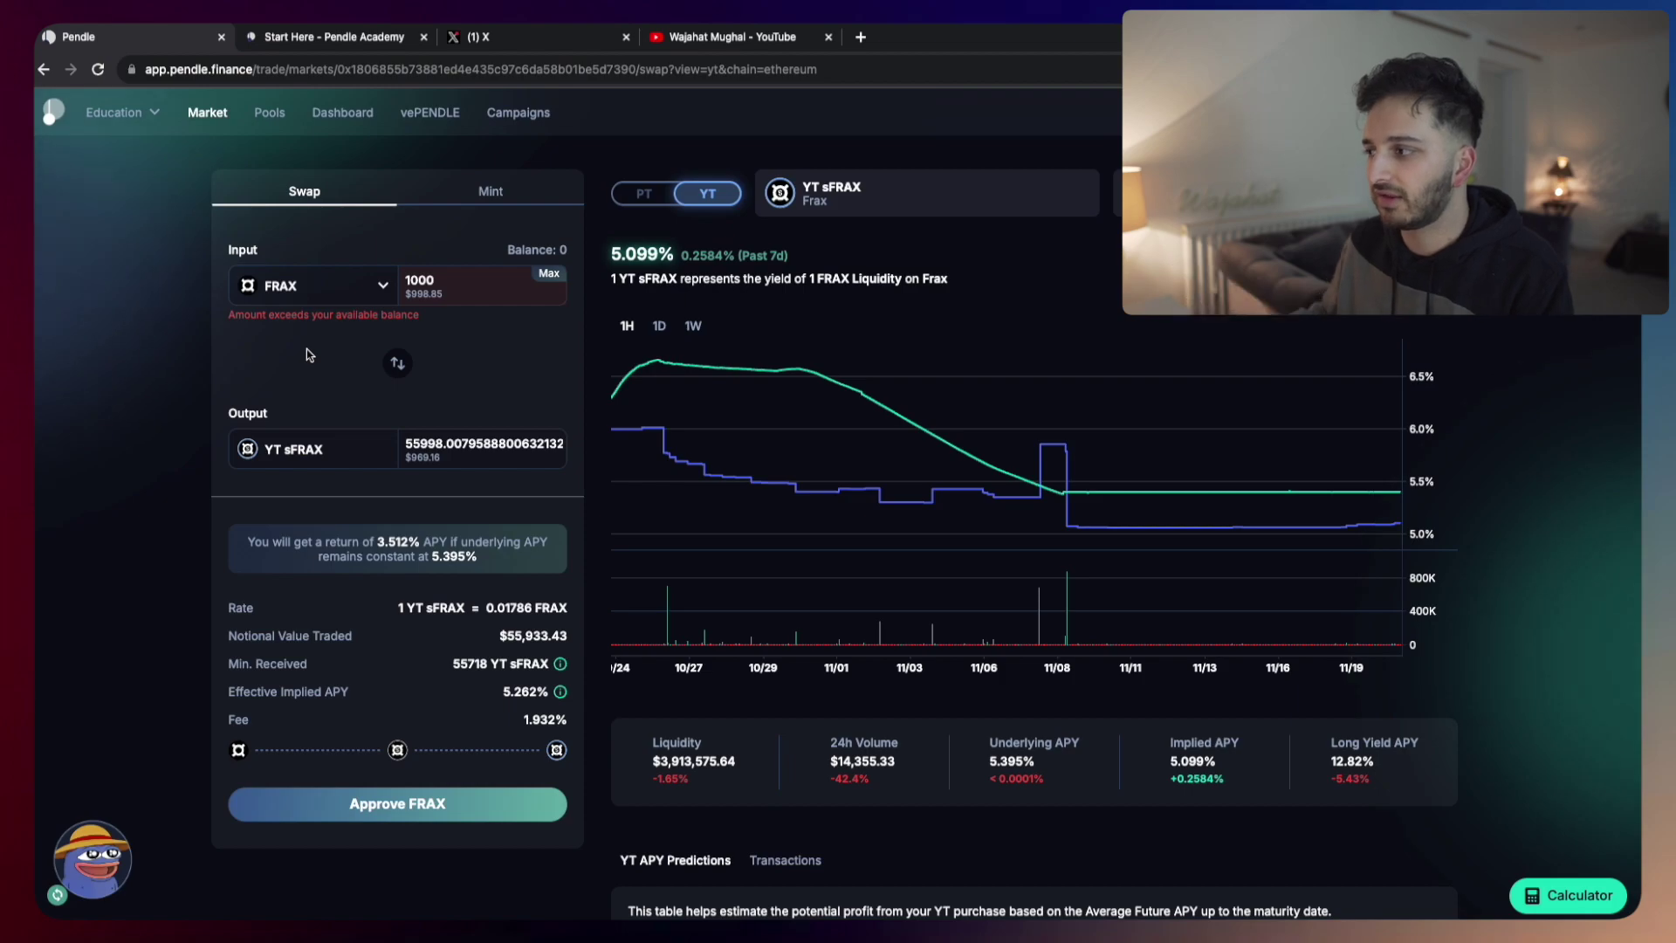
key("alt+Left")
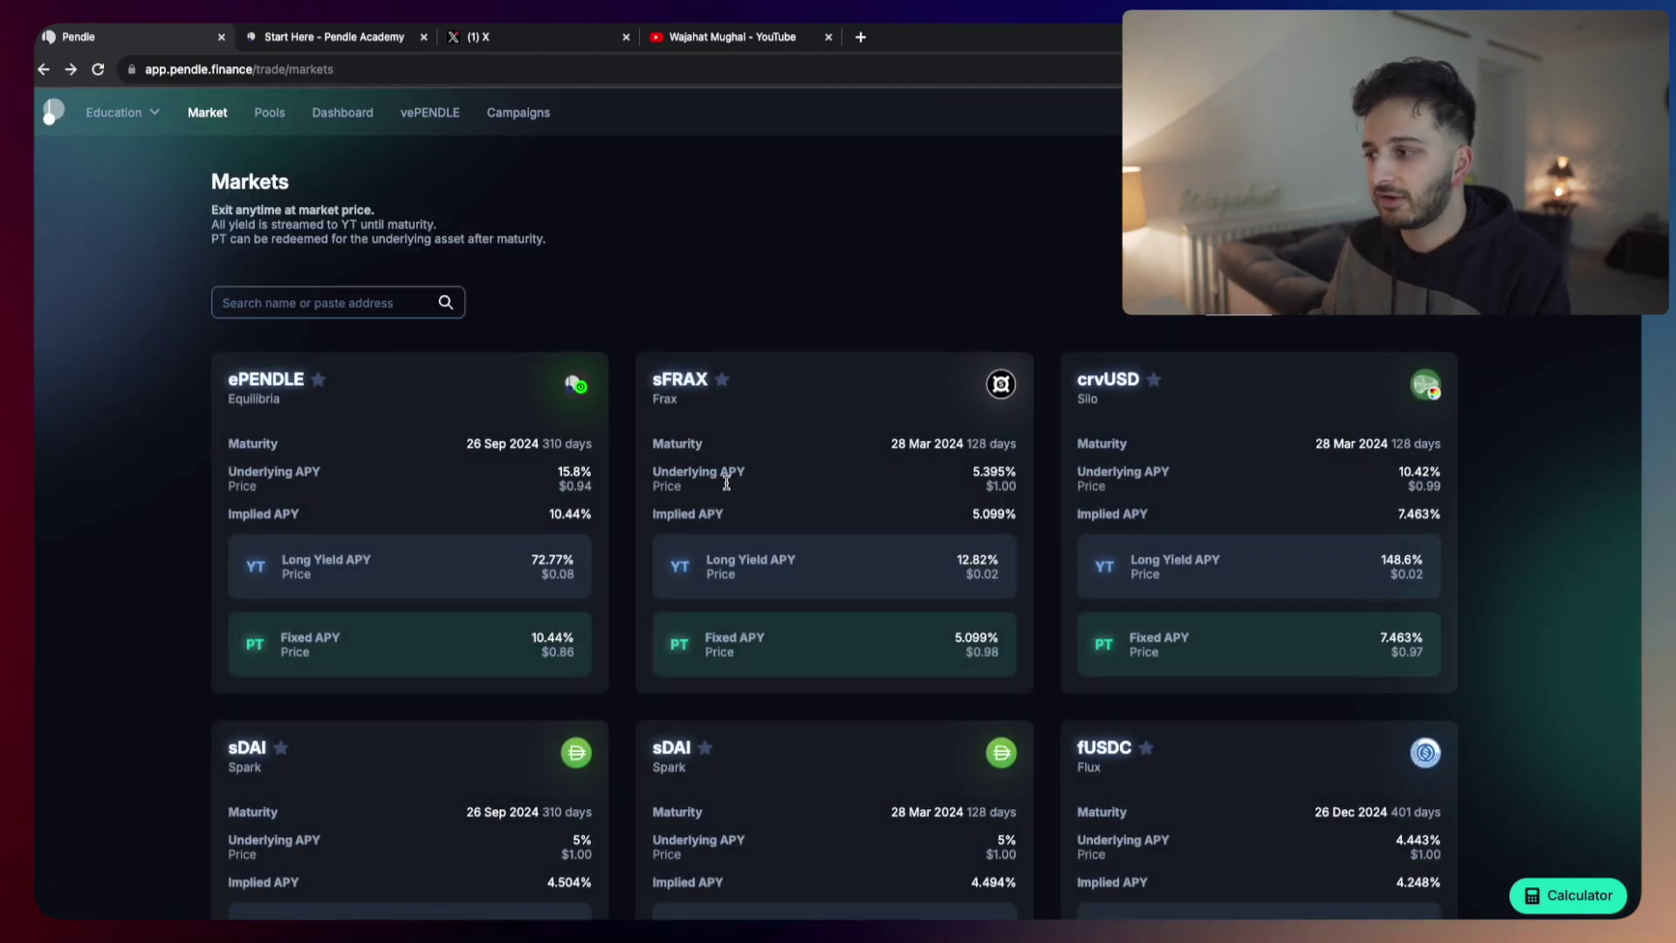
double_click(1013, 473)
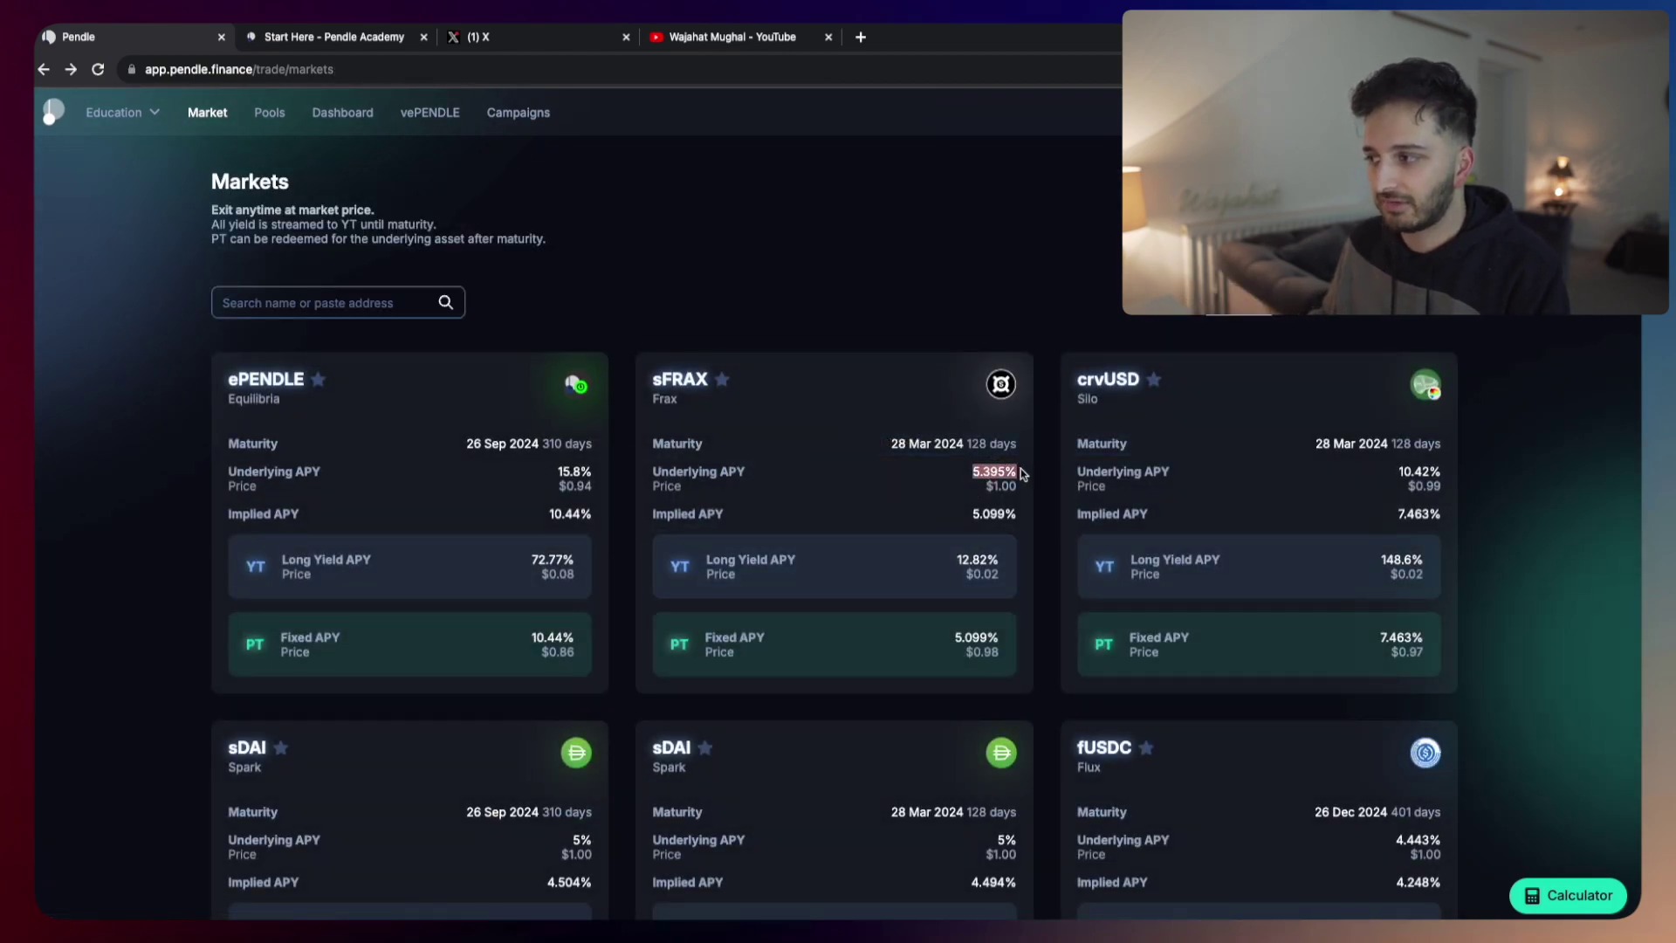
left_click(913, 494)
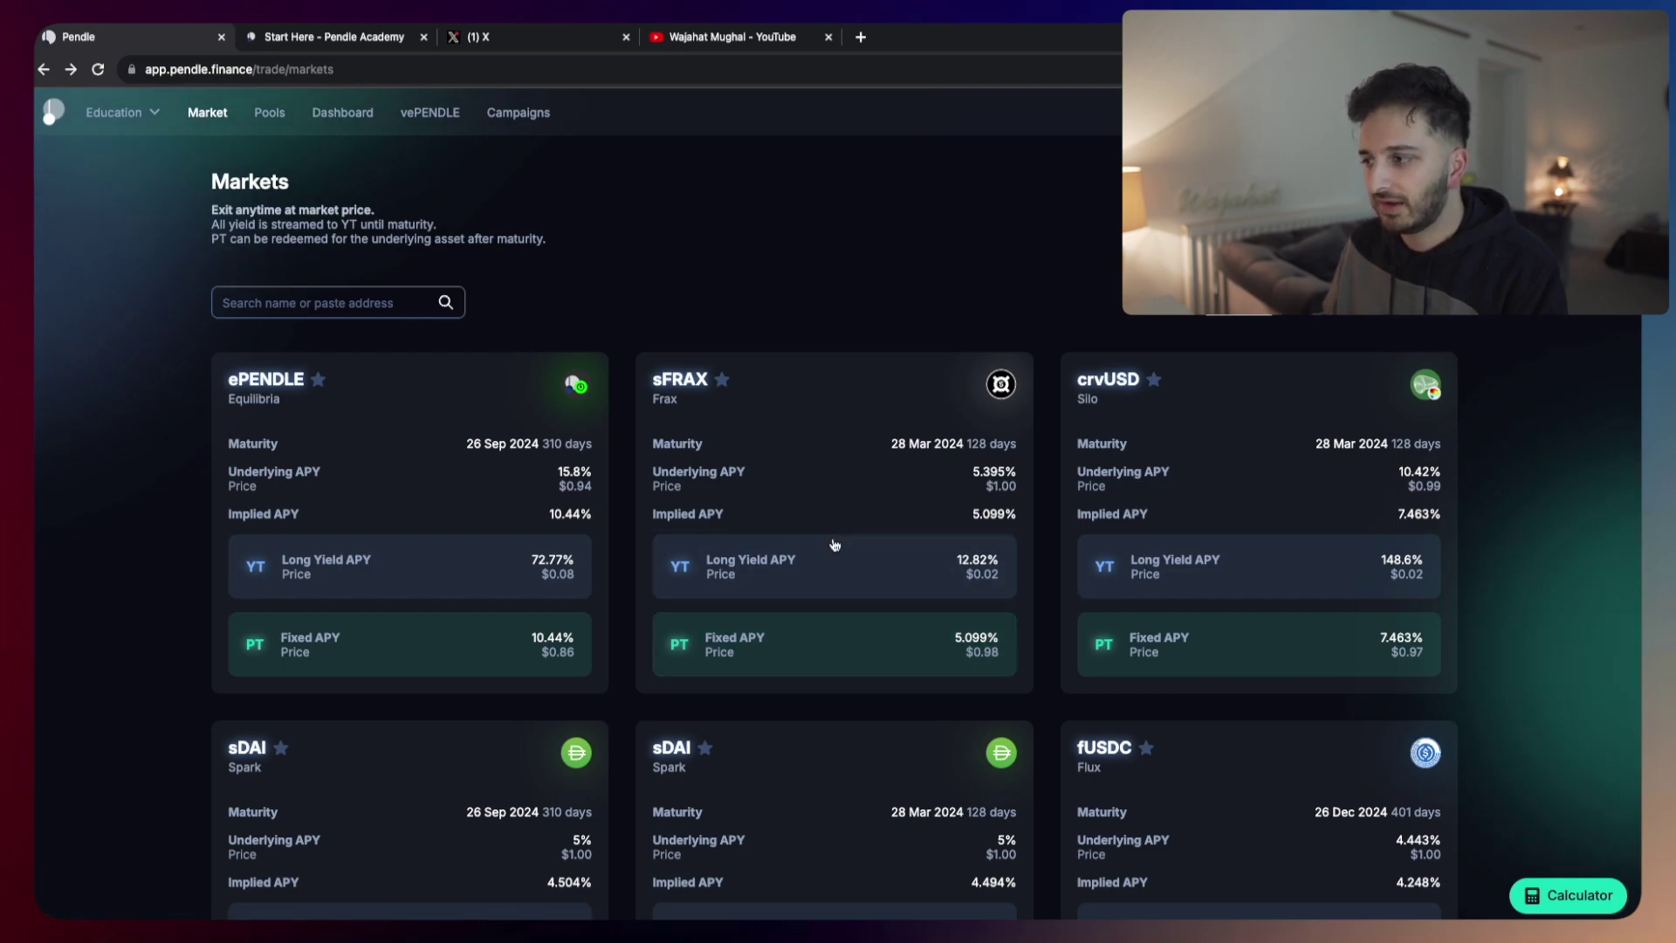
- Reopen the YT sFRAX swap page and keep FRAX as the input token after browsing the token list
left_click(828, 573)
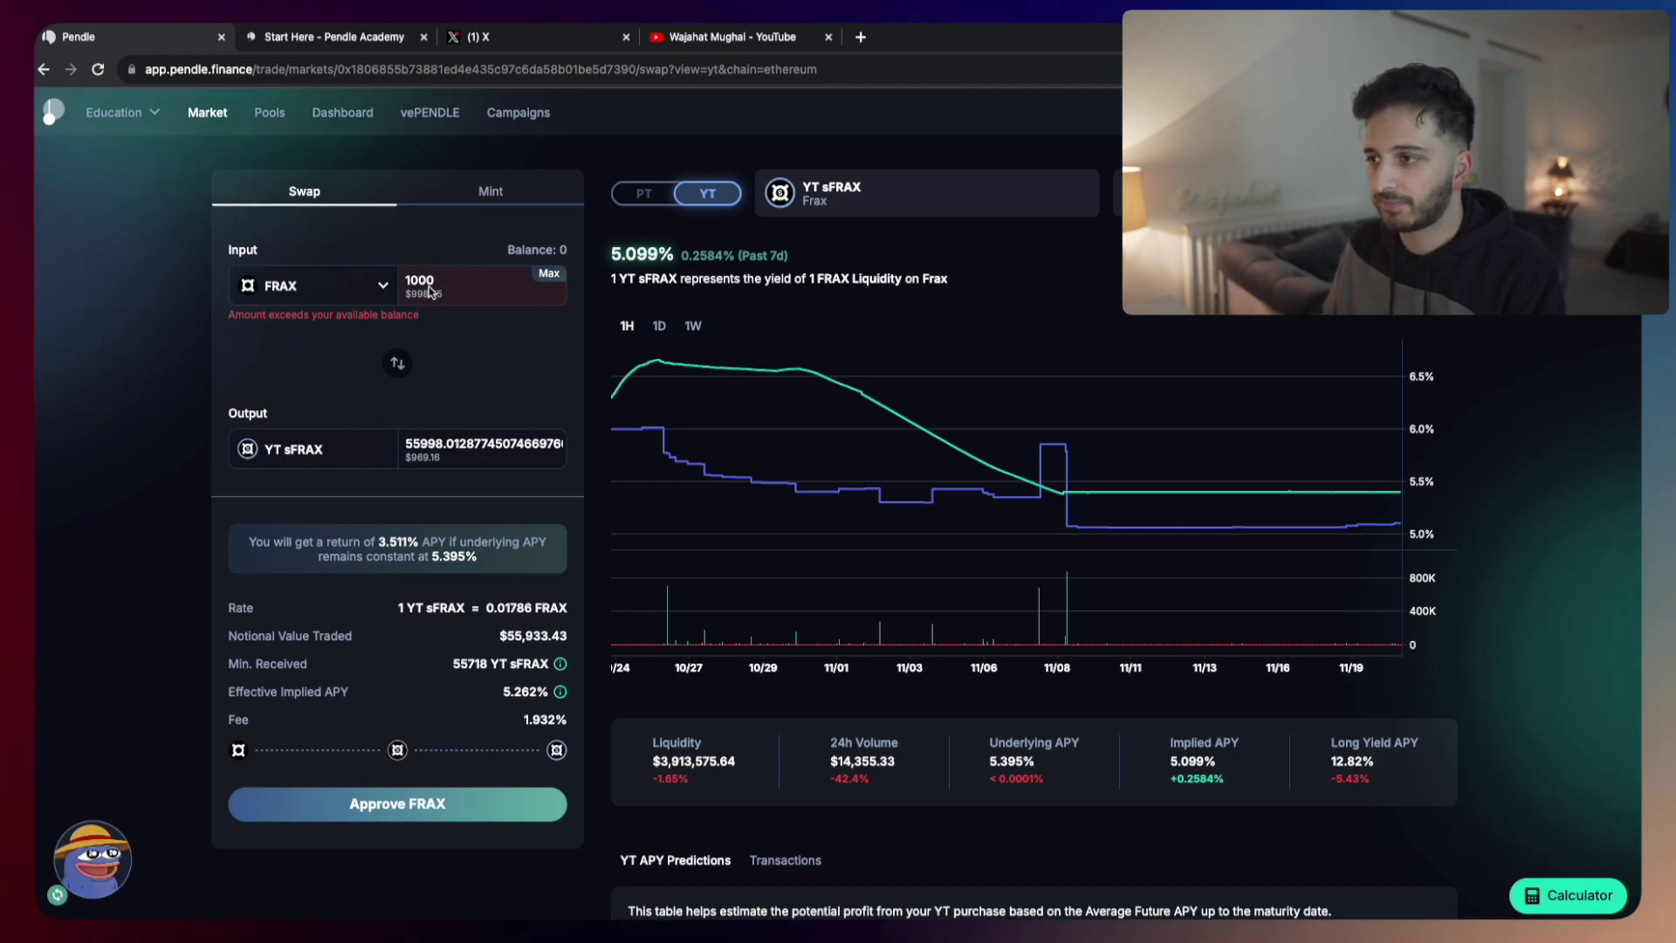
left_click(314, 298)
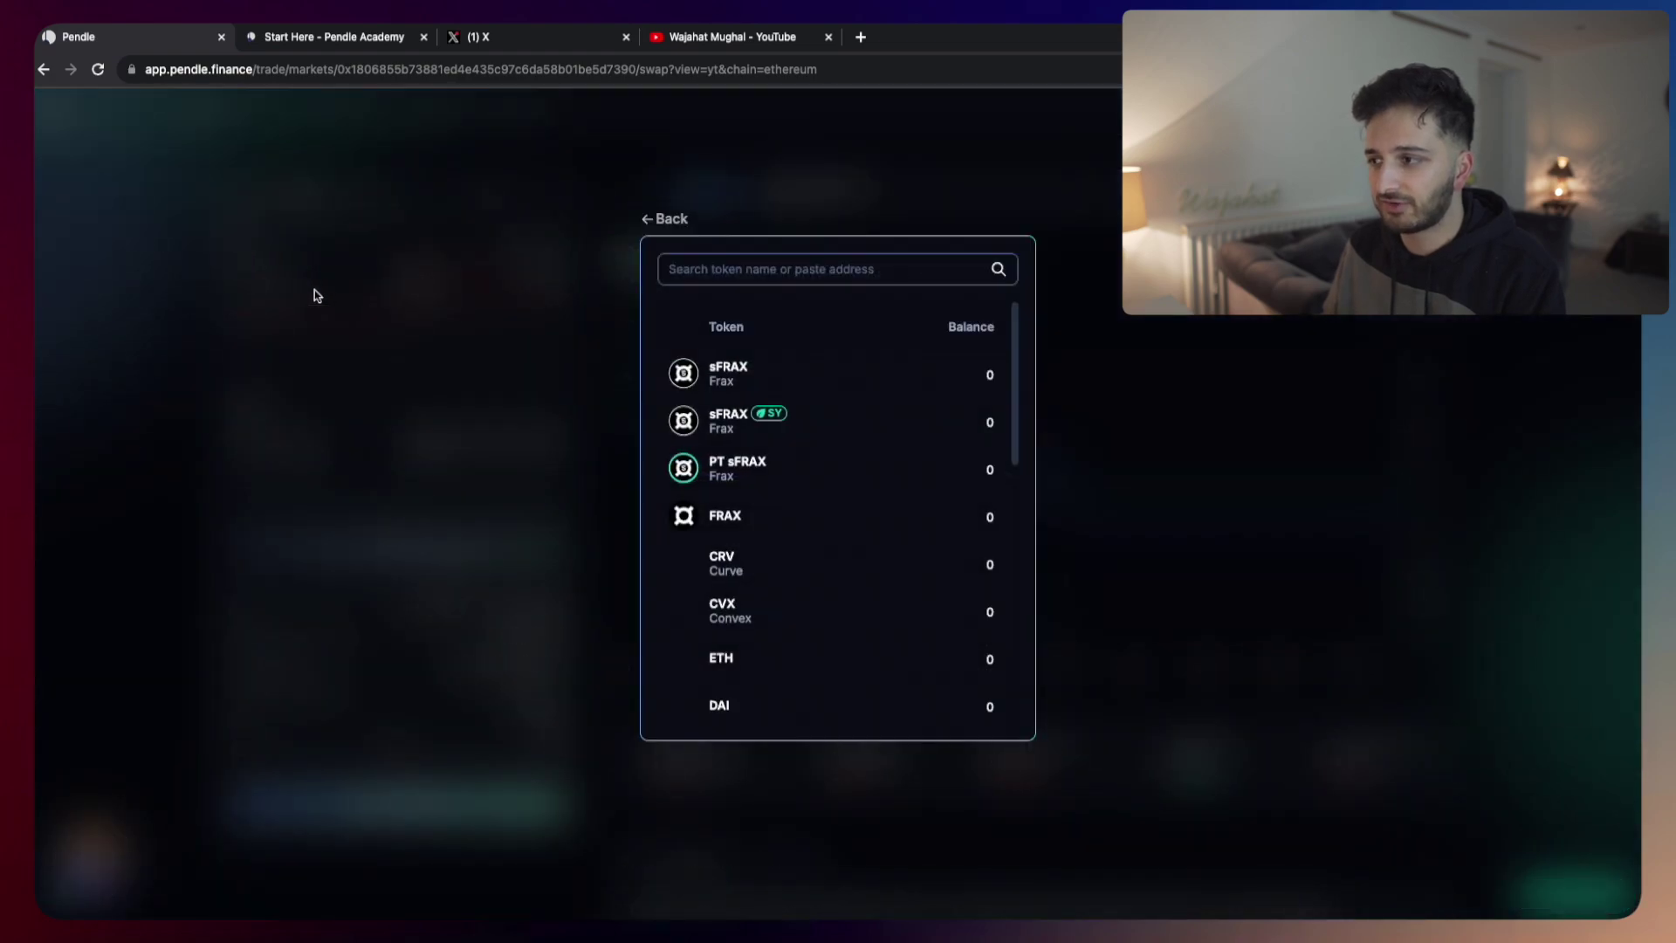
scroll(789, 589, "down", 5)
scroll(791, 601, "up", 5)
scroll(790, 601, "down", 5)
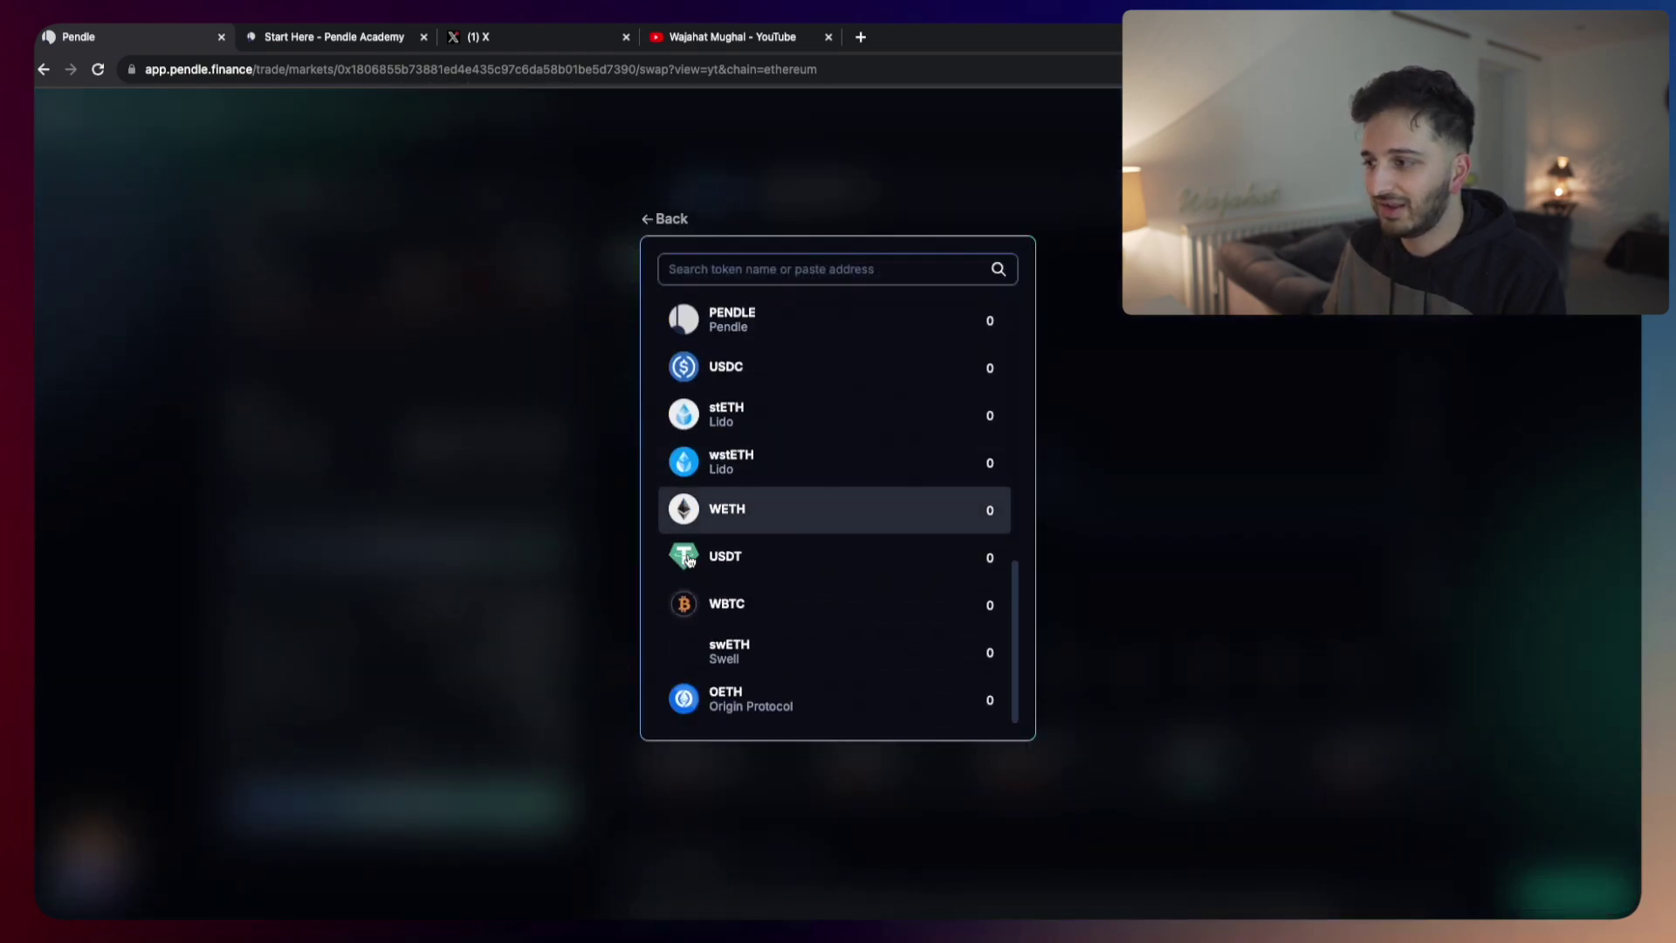
scroll(790, 601, "up", 5)
left_click(479, 404)
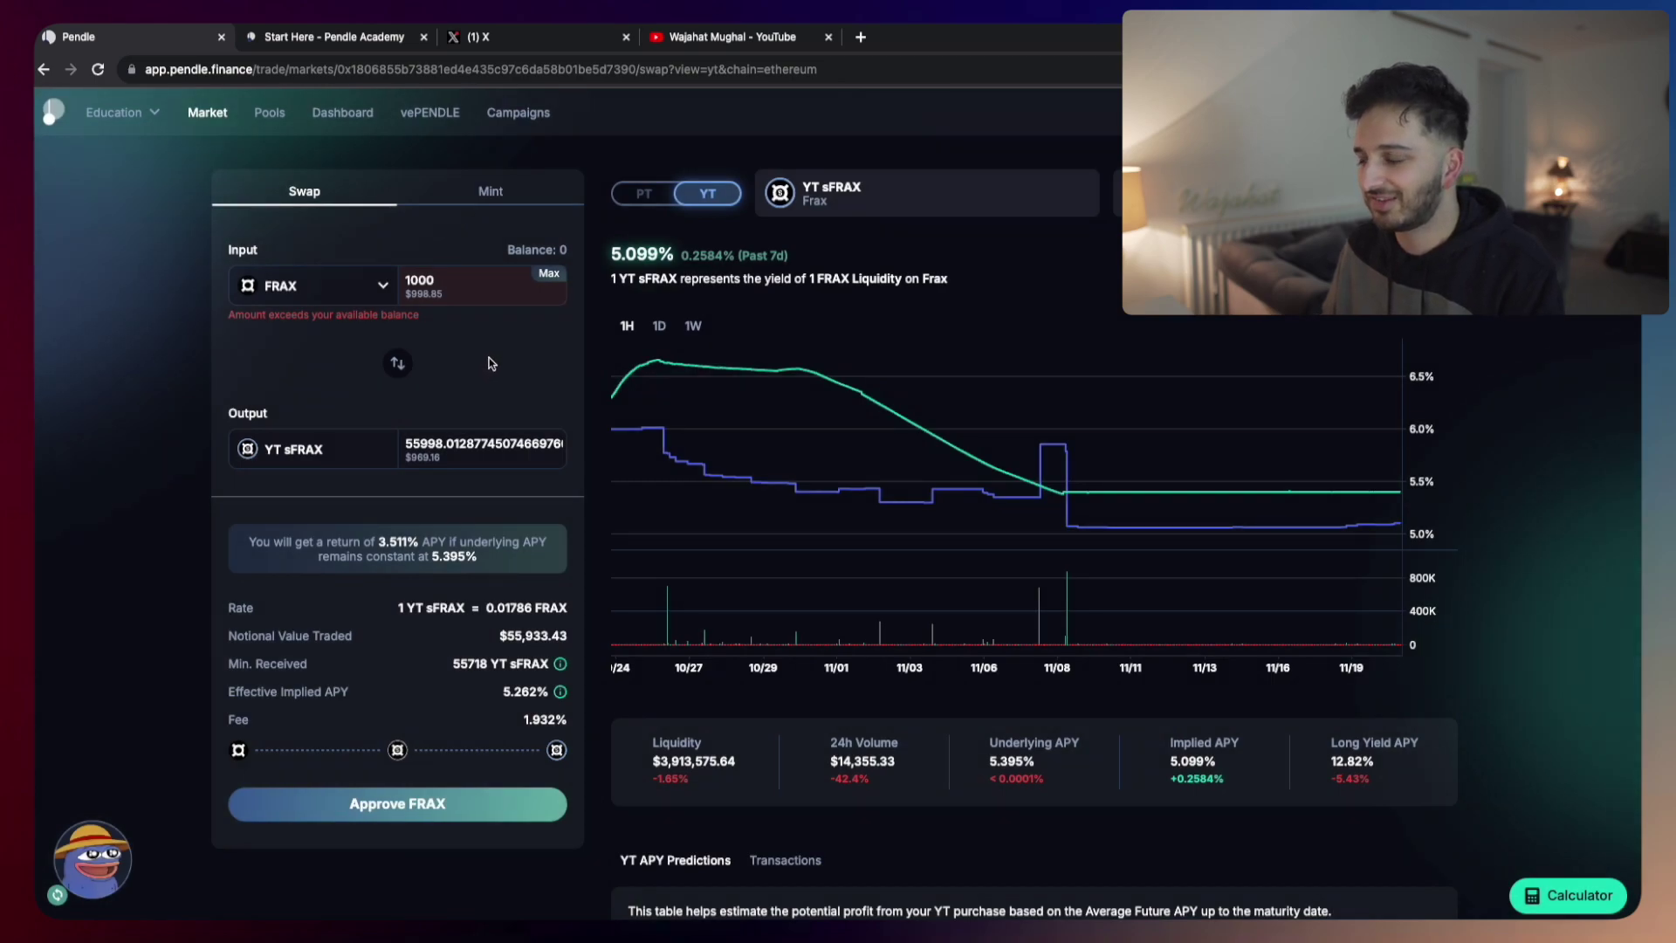
scroll(488, 359, "down", 1)
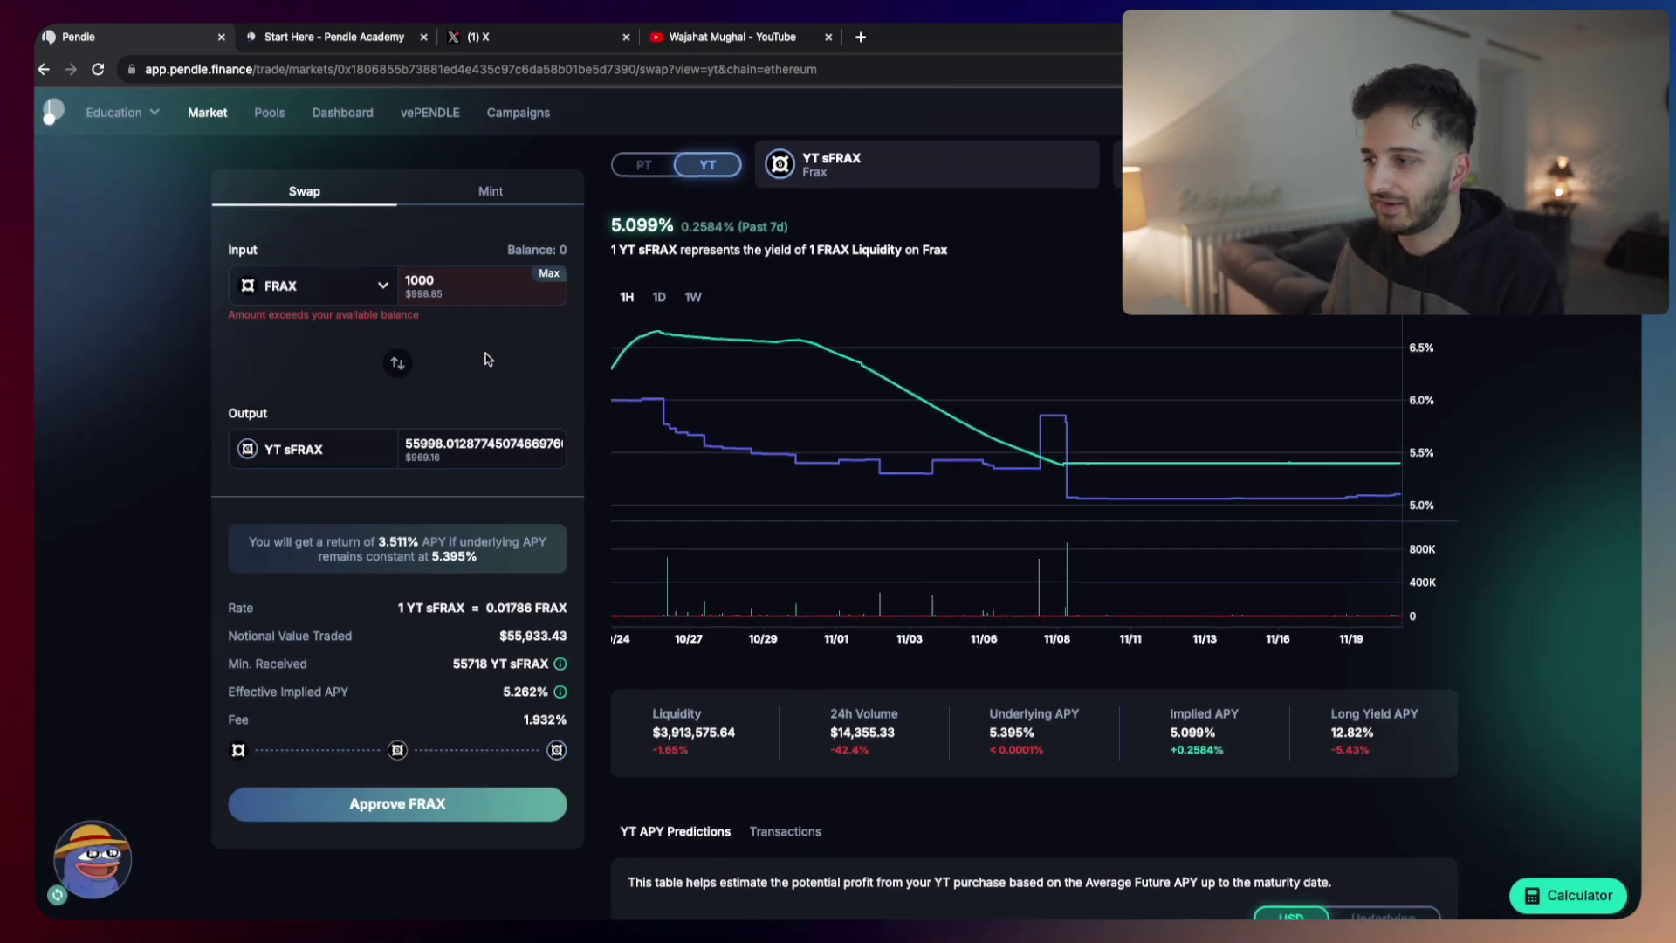
- Trim the FRAX input amount from 1000 down to 1
left_click(461, 277)
key("BackSpace")
key("BackSpace")
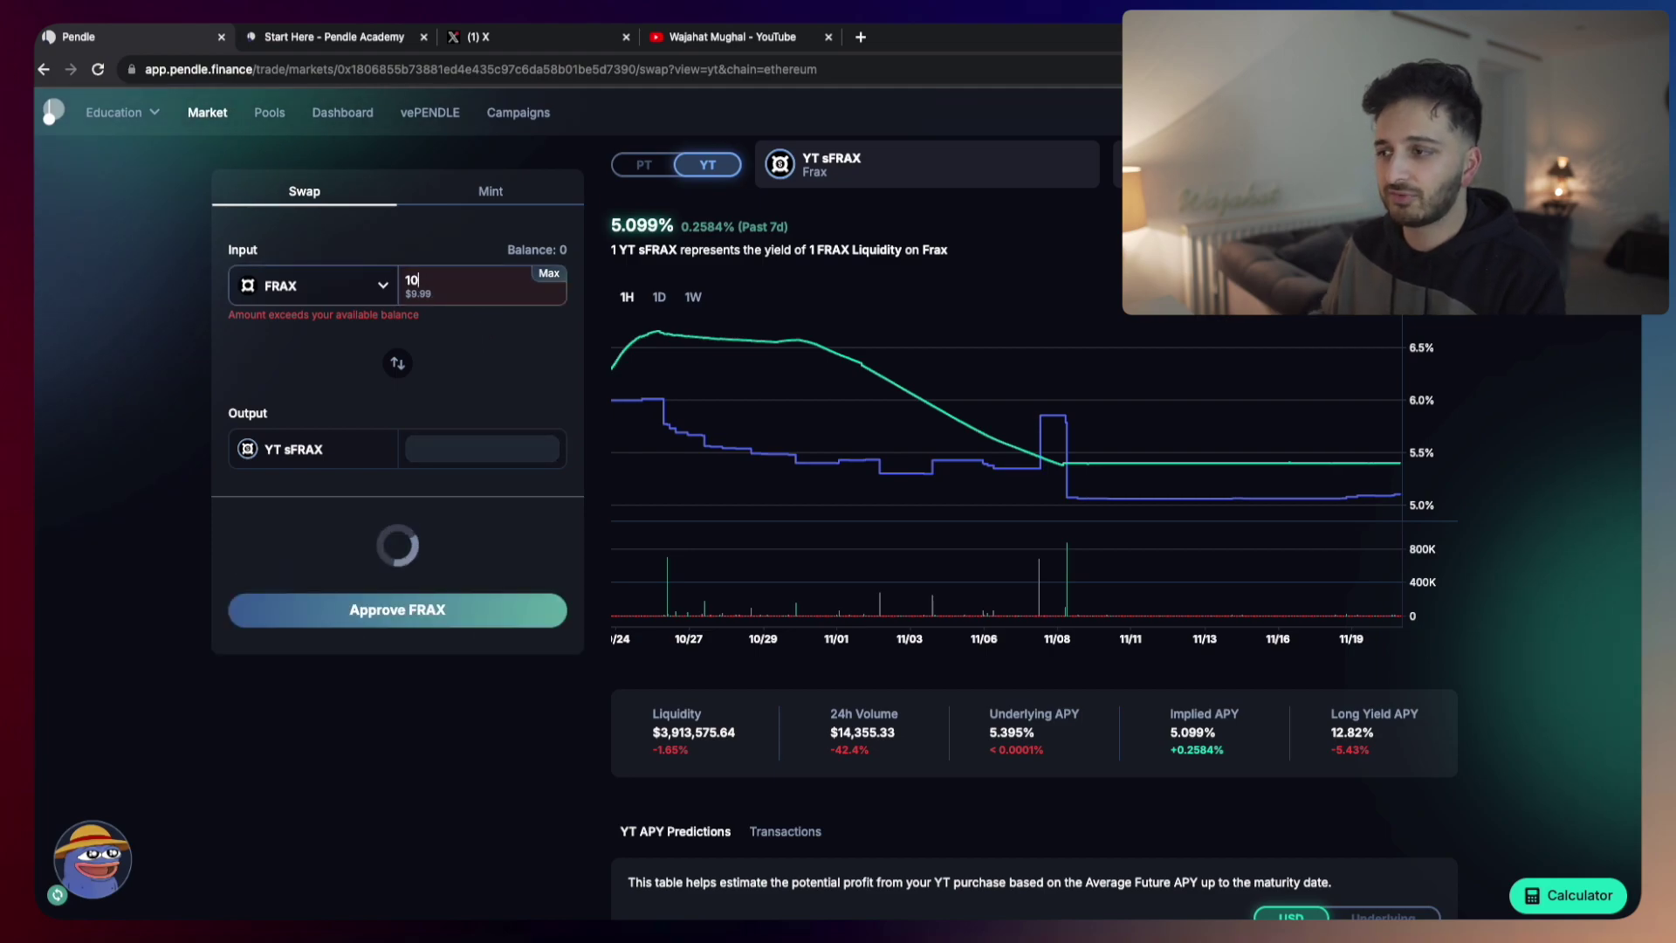
key("BackSpace")
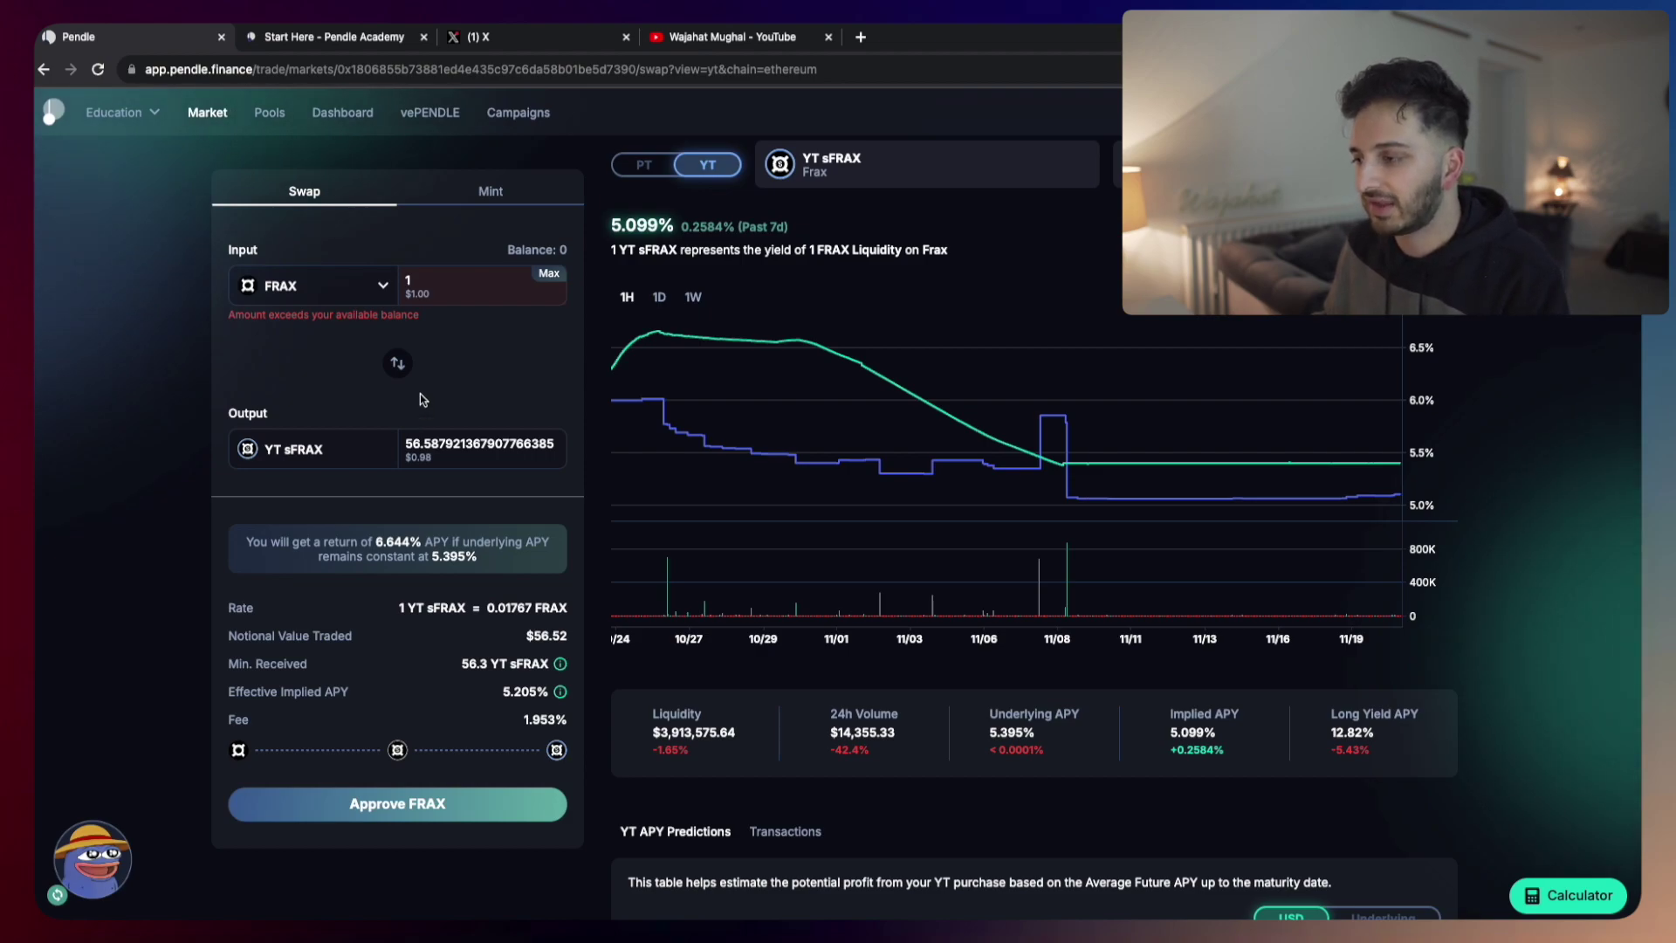
scroll(501, 397, "down", 5)
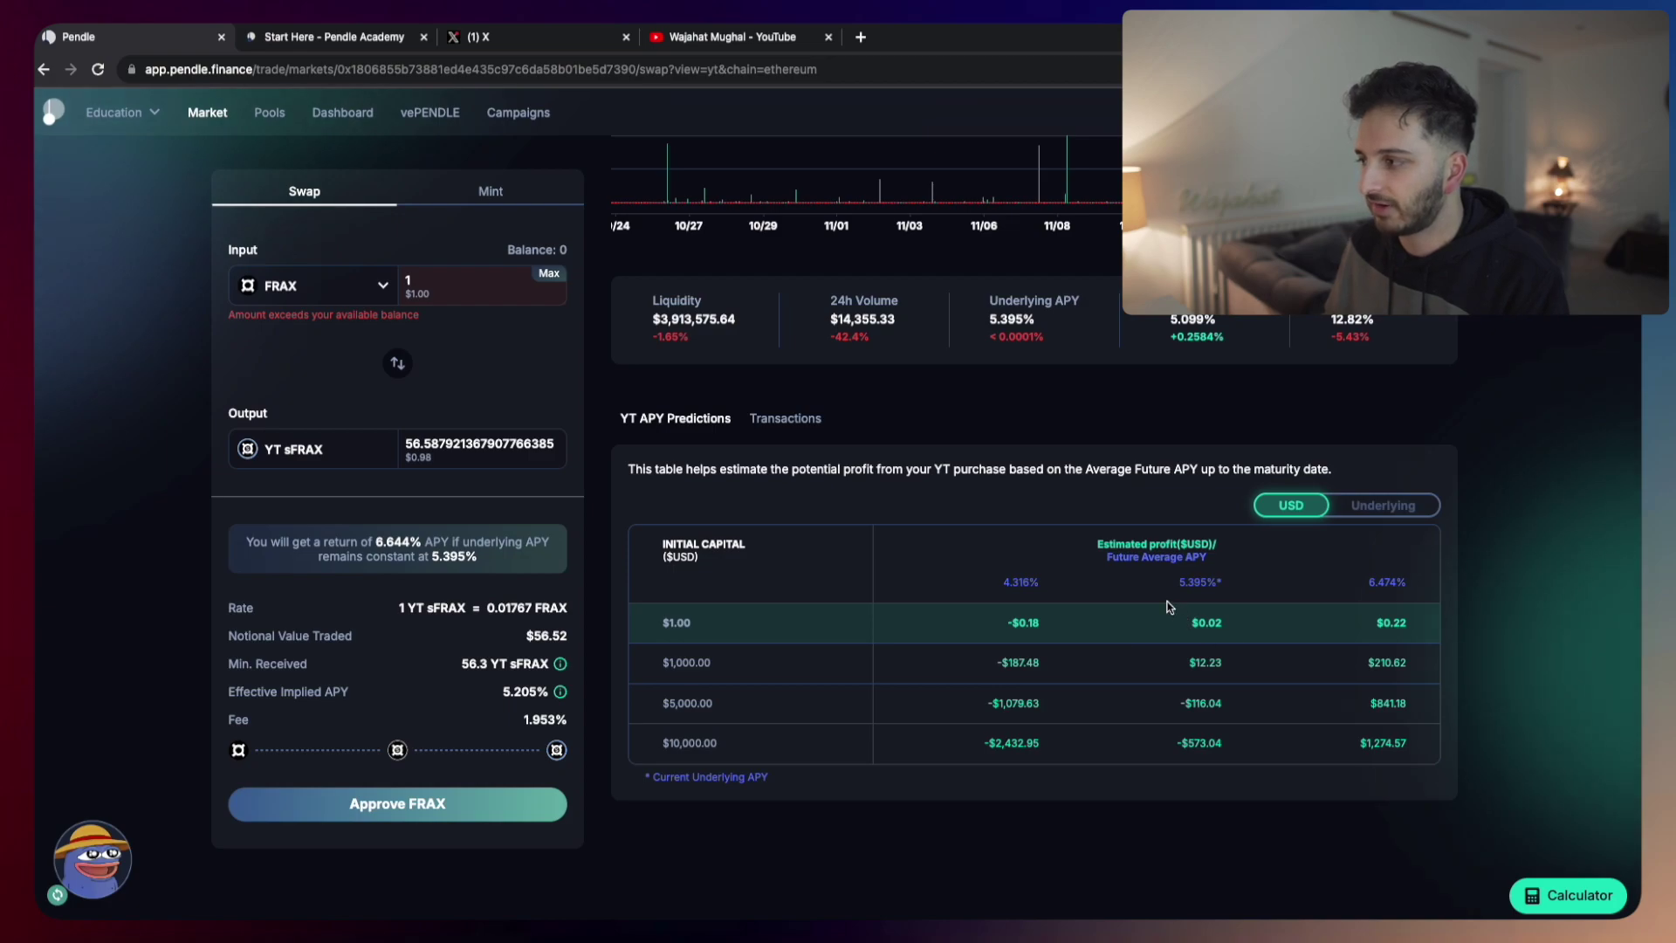
scroll(1082, 611, "up", 5)
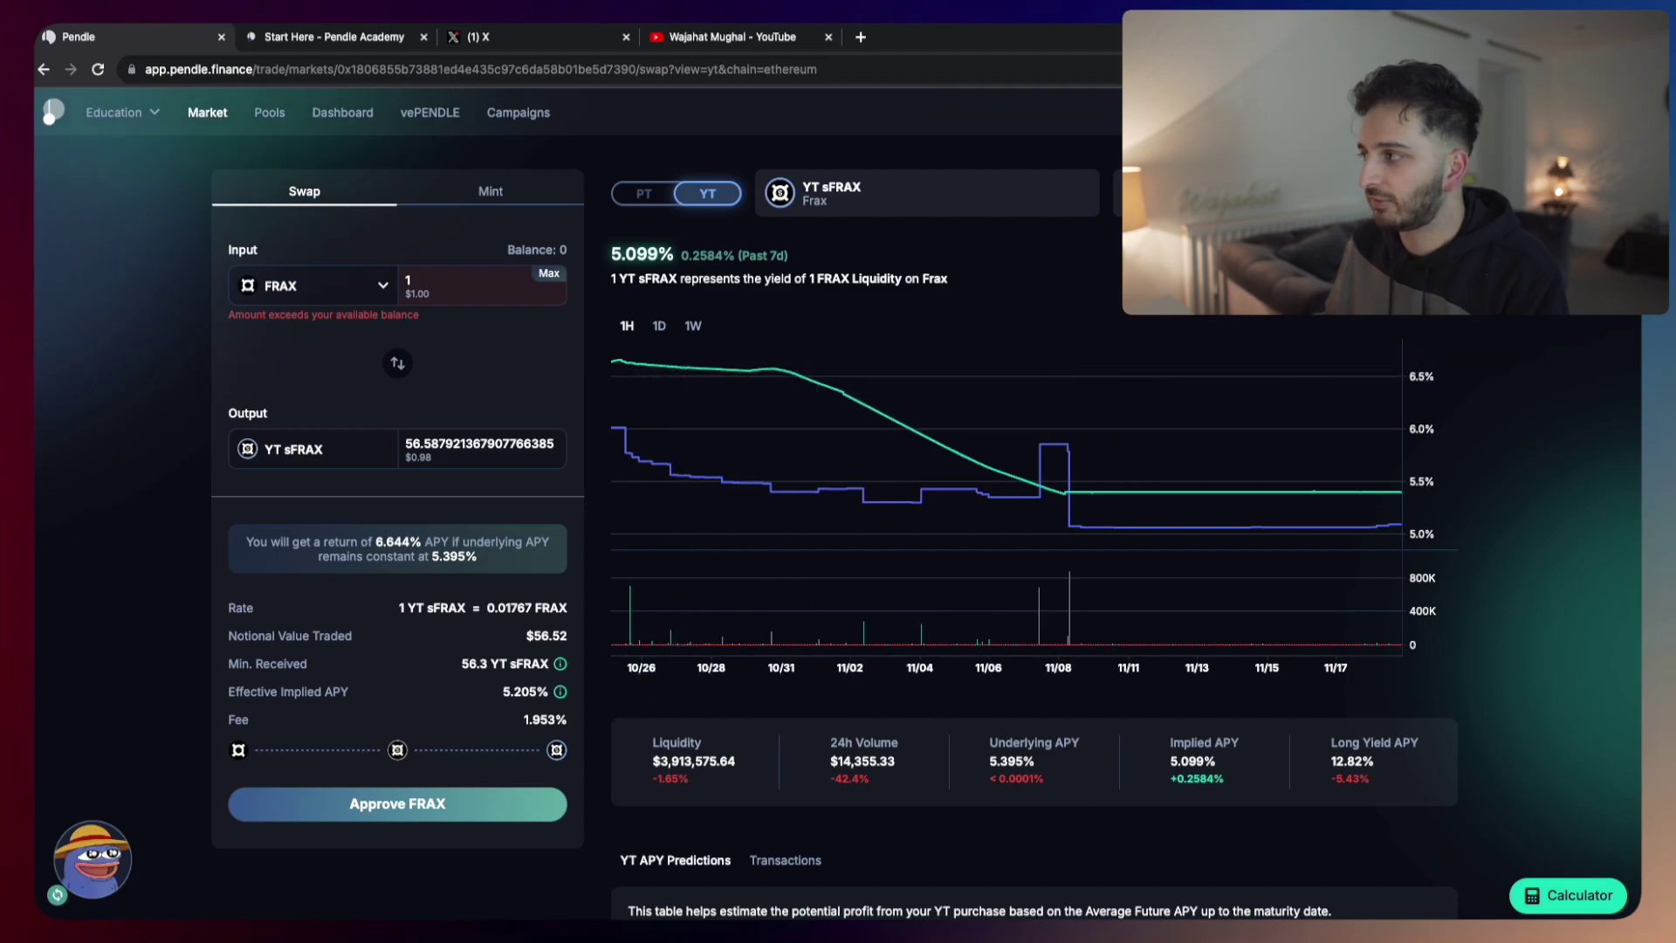
- Switch the YT sFRAX chart from APY to price in FRAX
left_click(1135, 192)
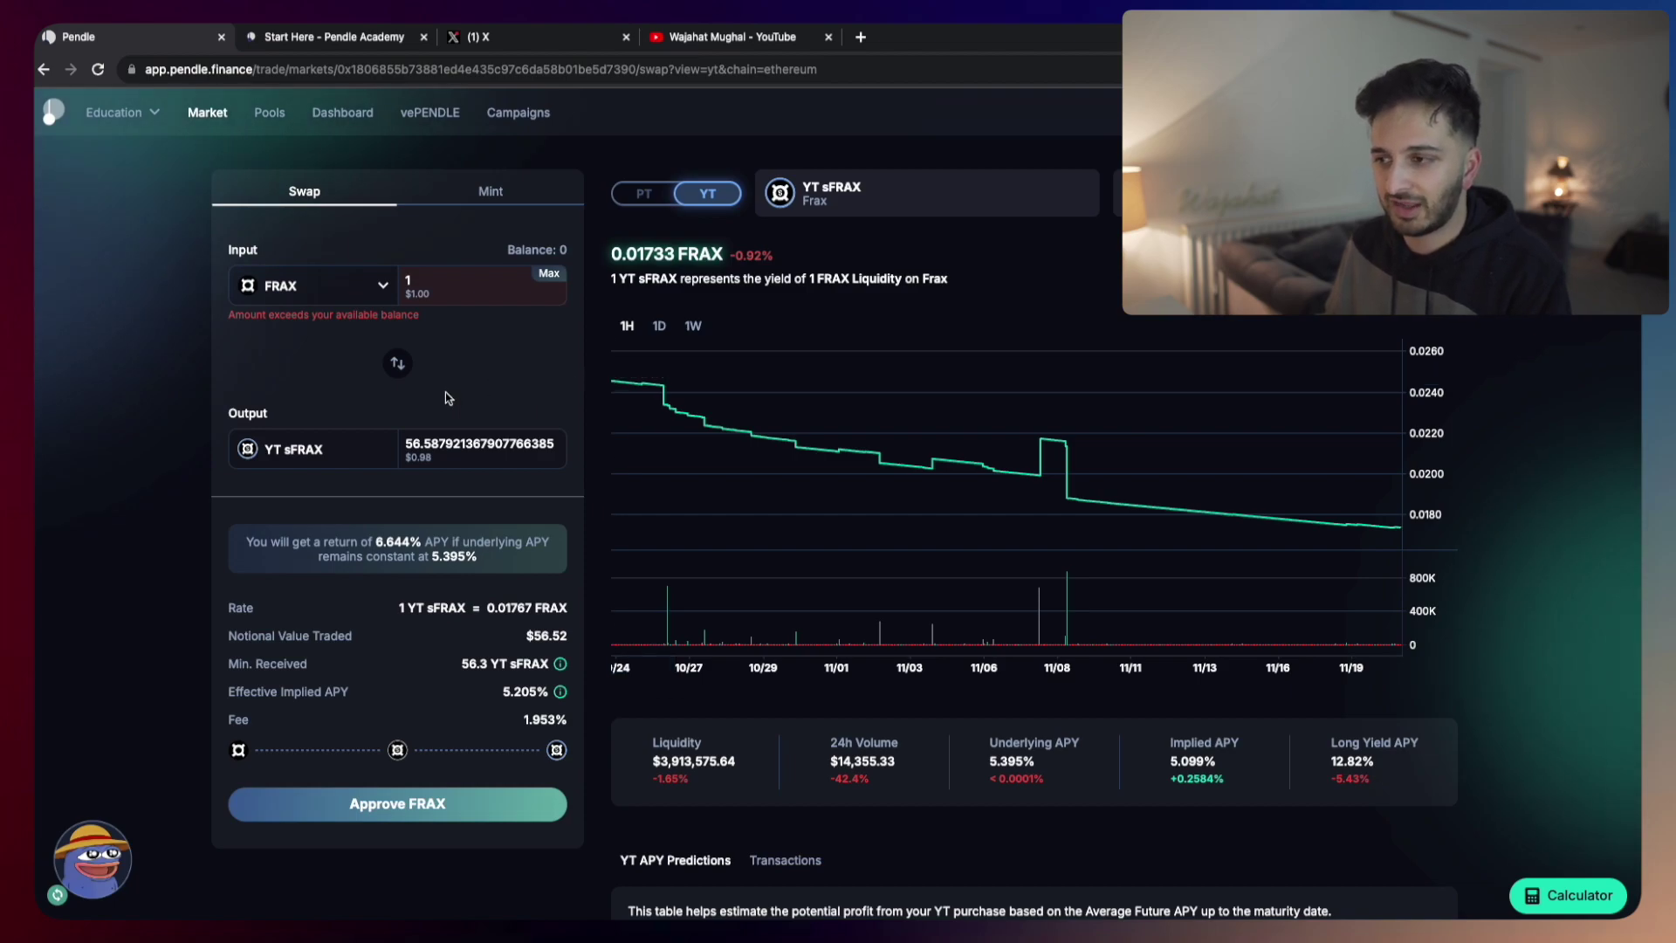
- Show the sFRAX PT side, quoting about 1.0173 PT sFRAX at 4.989% fixed APY
left_click(670, 208)
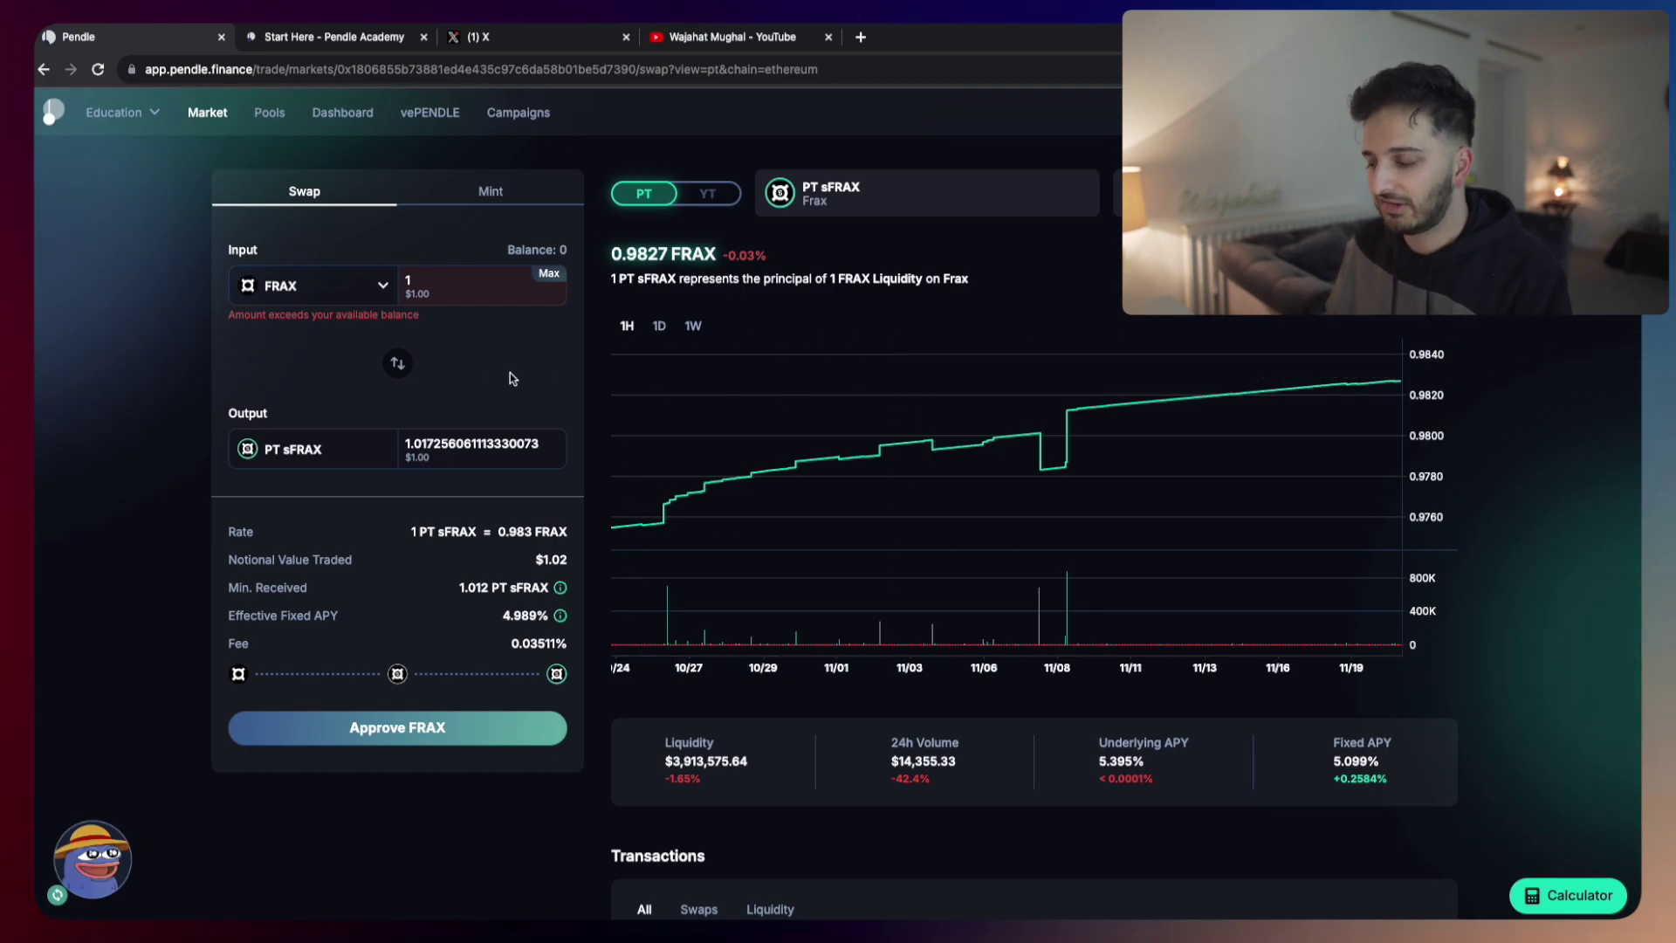
scroll(510, 374, "down", 5)
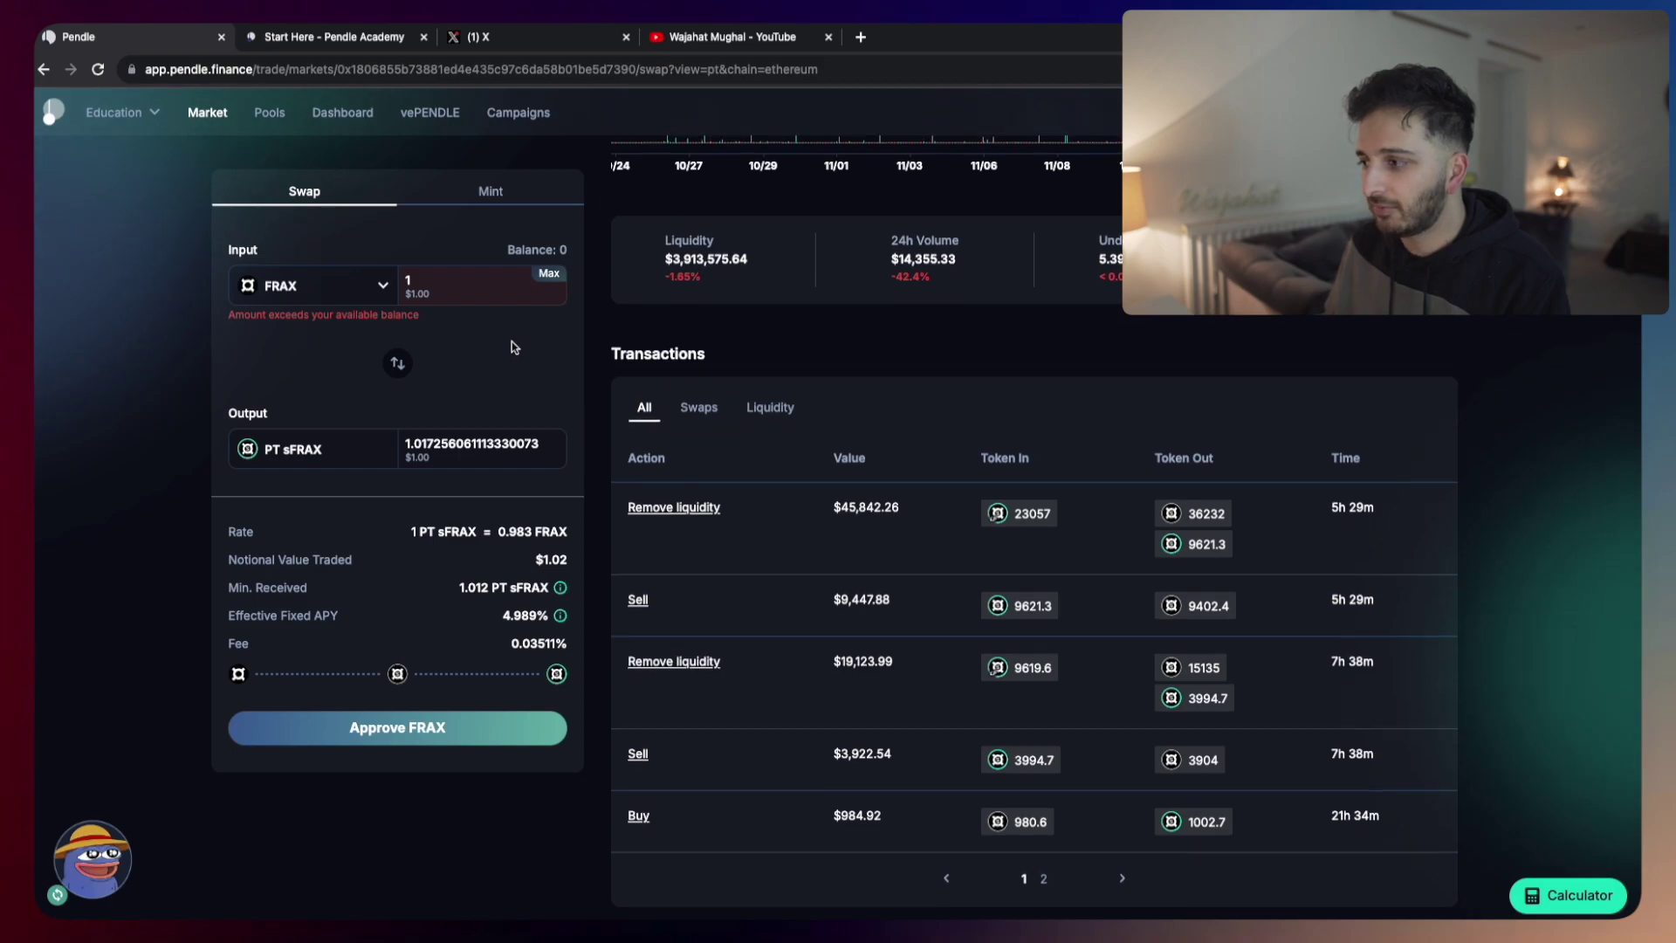
scroll(512, 347, "up", 5)
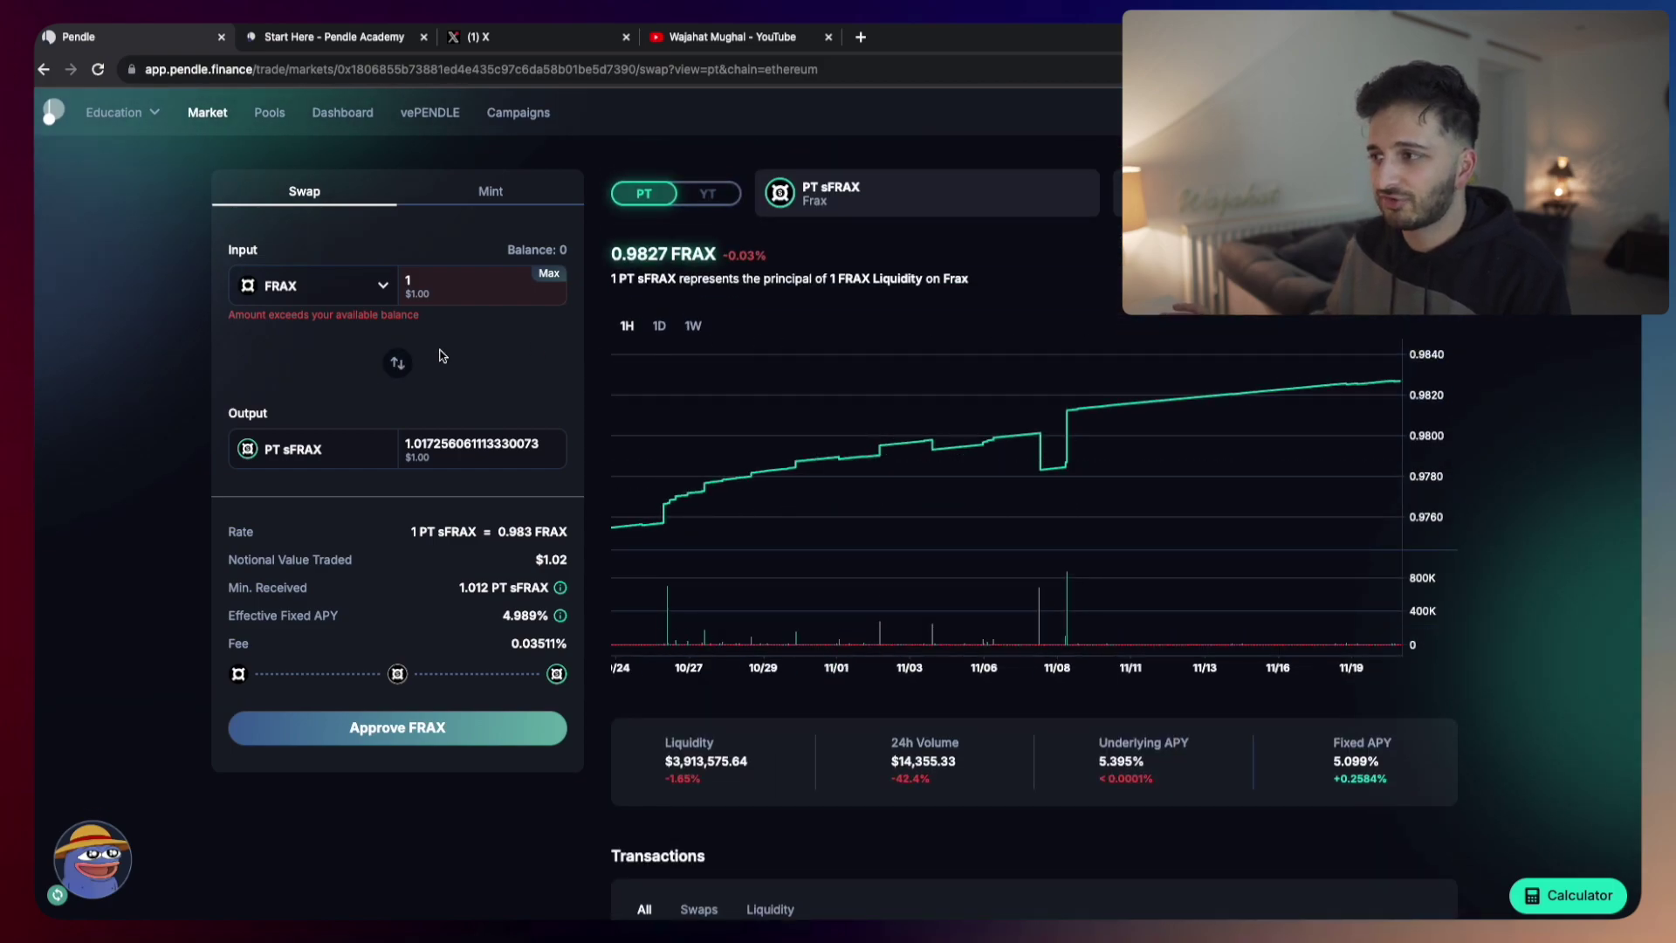
- Return to Markets and scroll through Arbitrum pools like GM ARB-USDC, MUXLP, HLP and gDAI
left_click(219, 113)
scroll(793, 304, "down", 2)
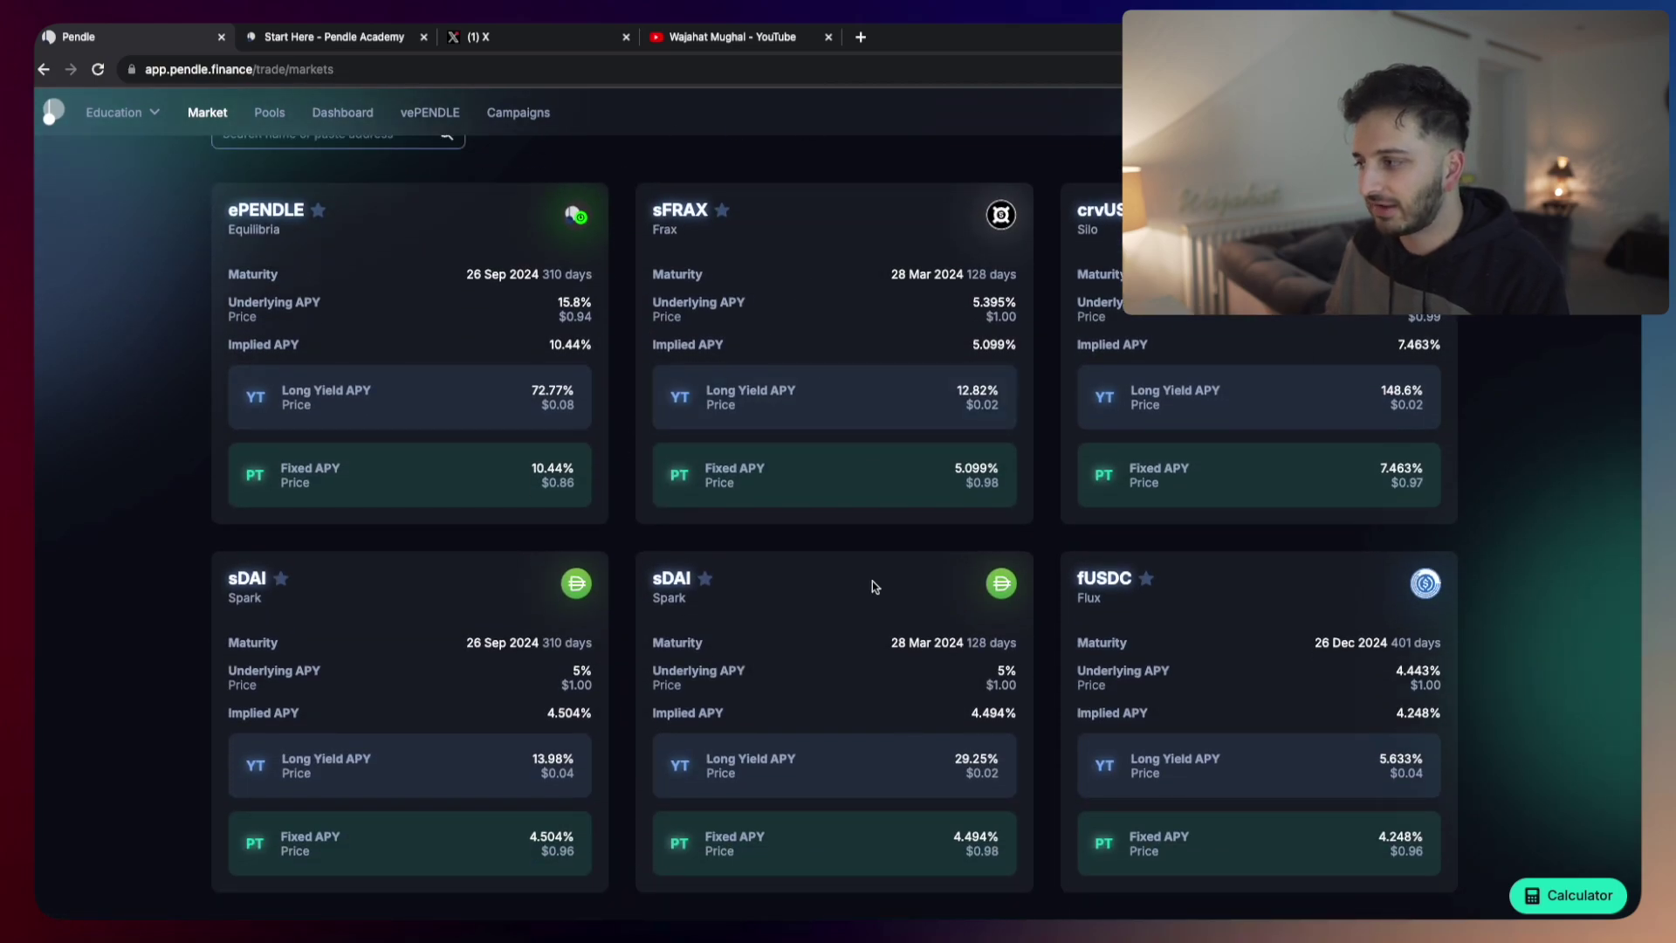
scroll(1213, 557, "down", 3)
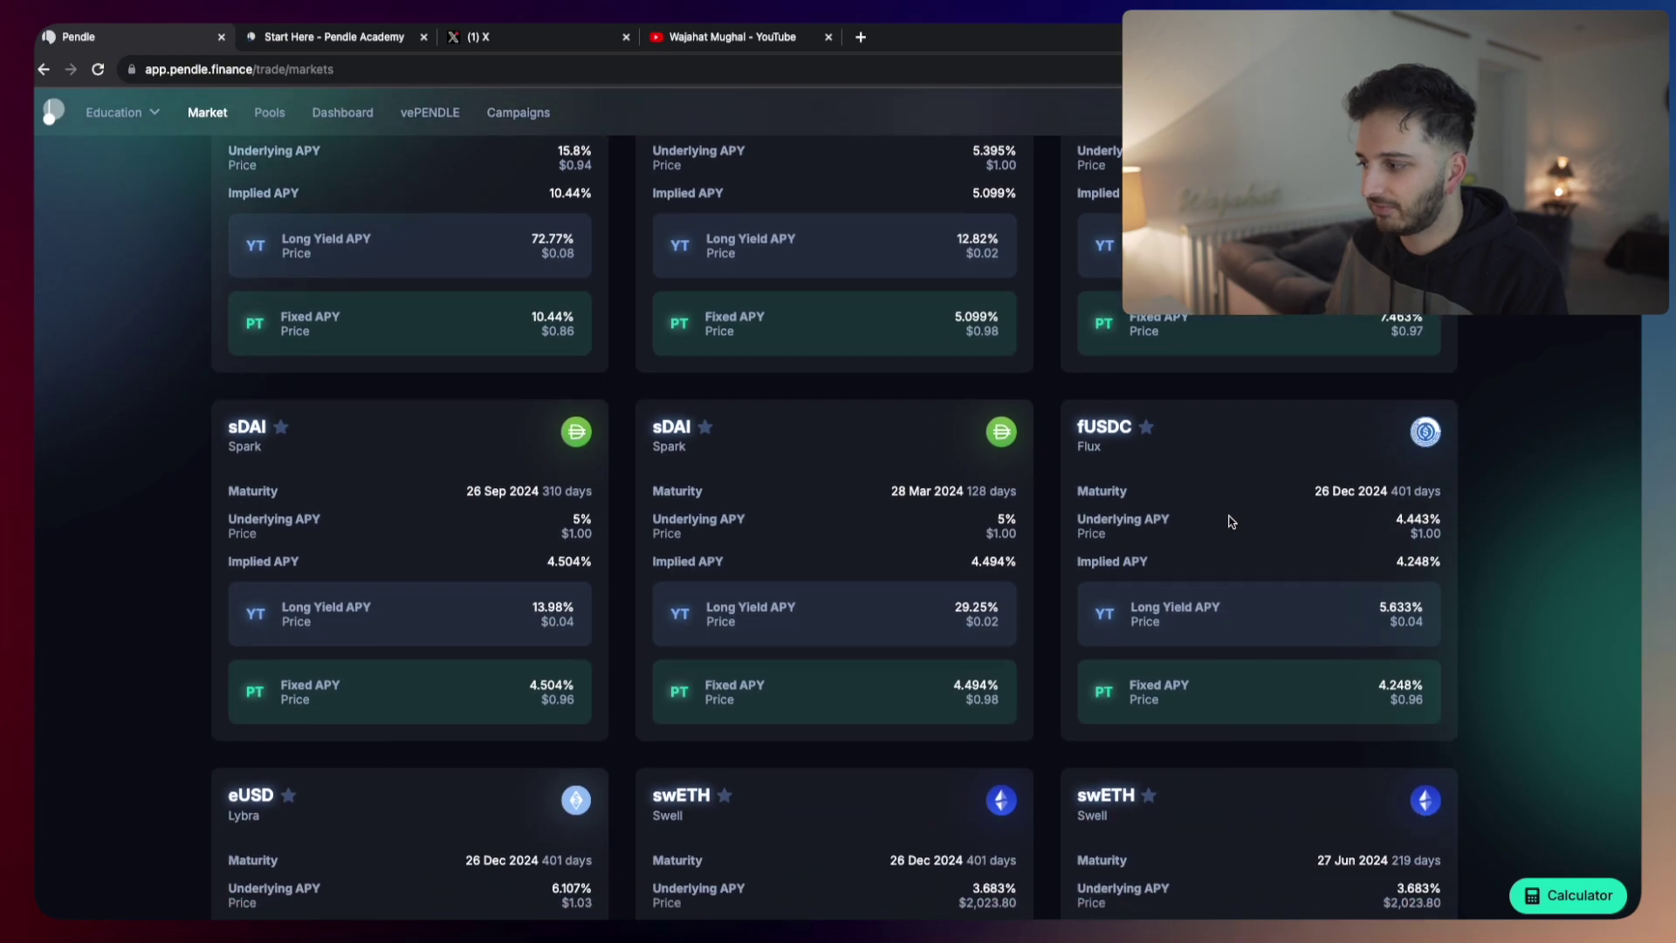
scroll(1231, 521, "down", 5)
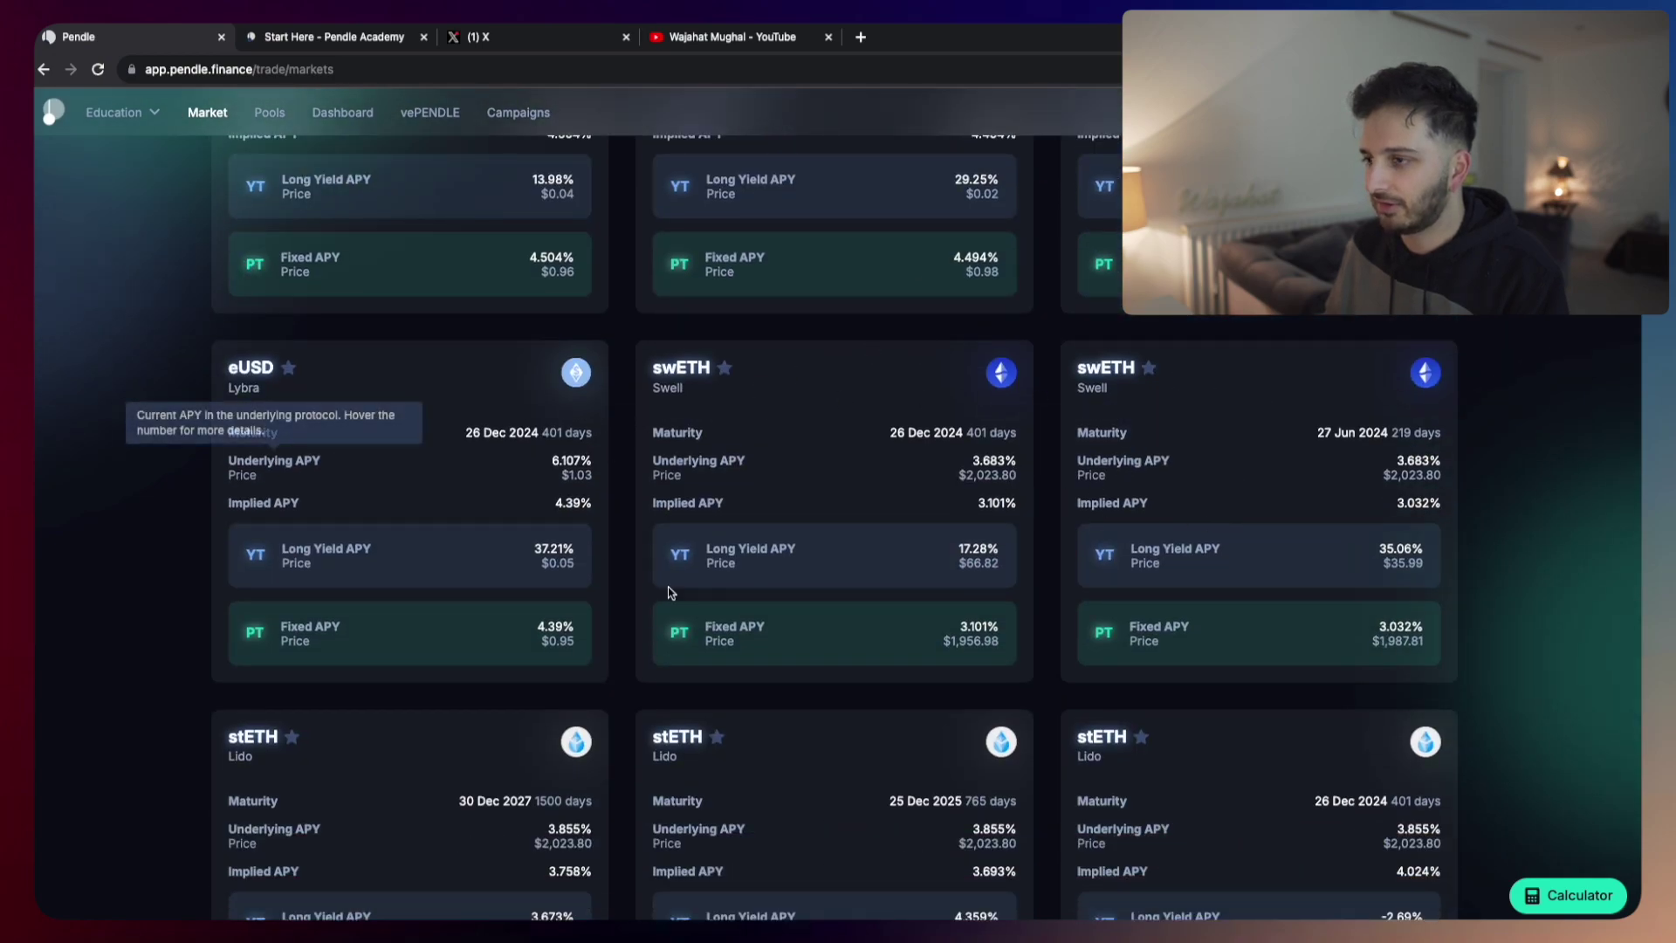
scroll(668, 591, "down", 5)
scroll(975, 709, "down", 5)
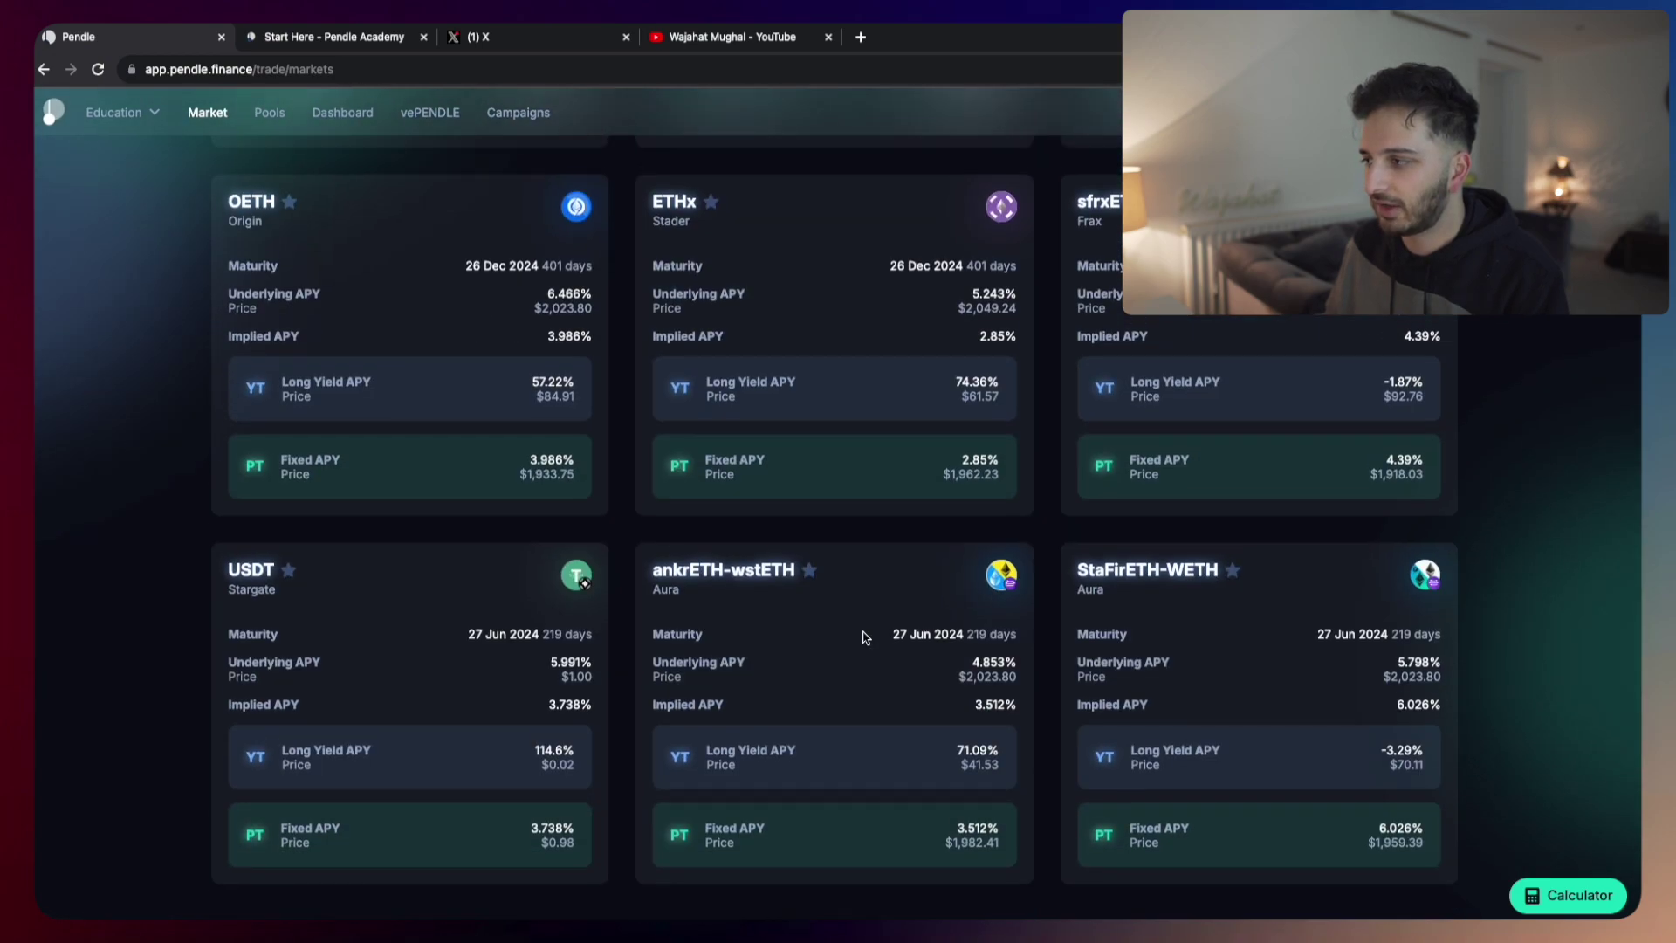
scroll(862, 636, "up", 15)
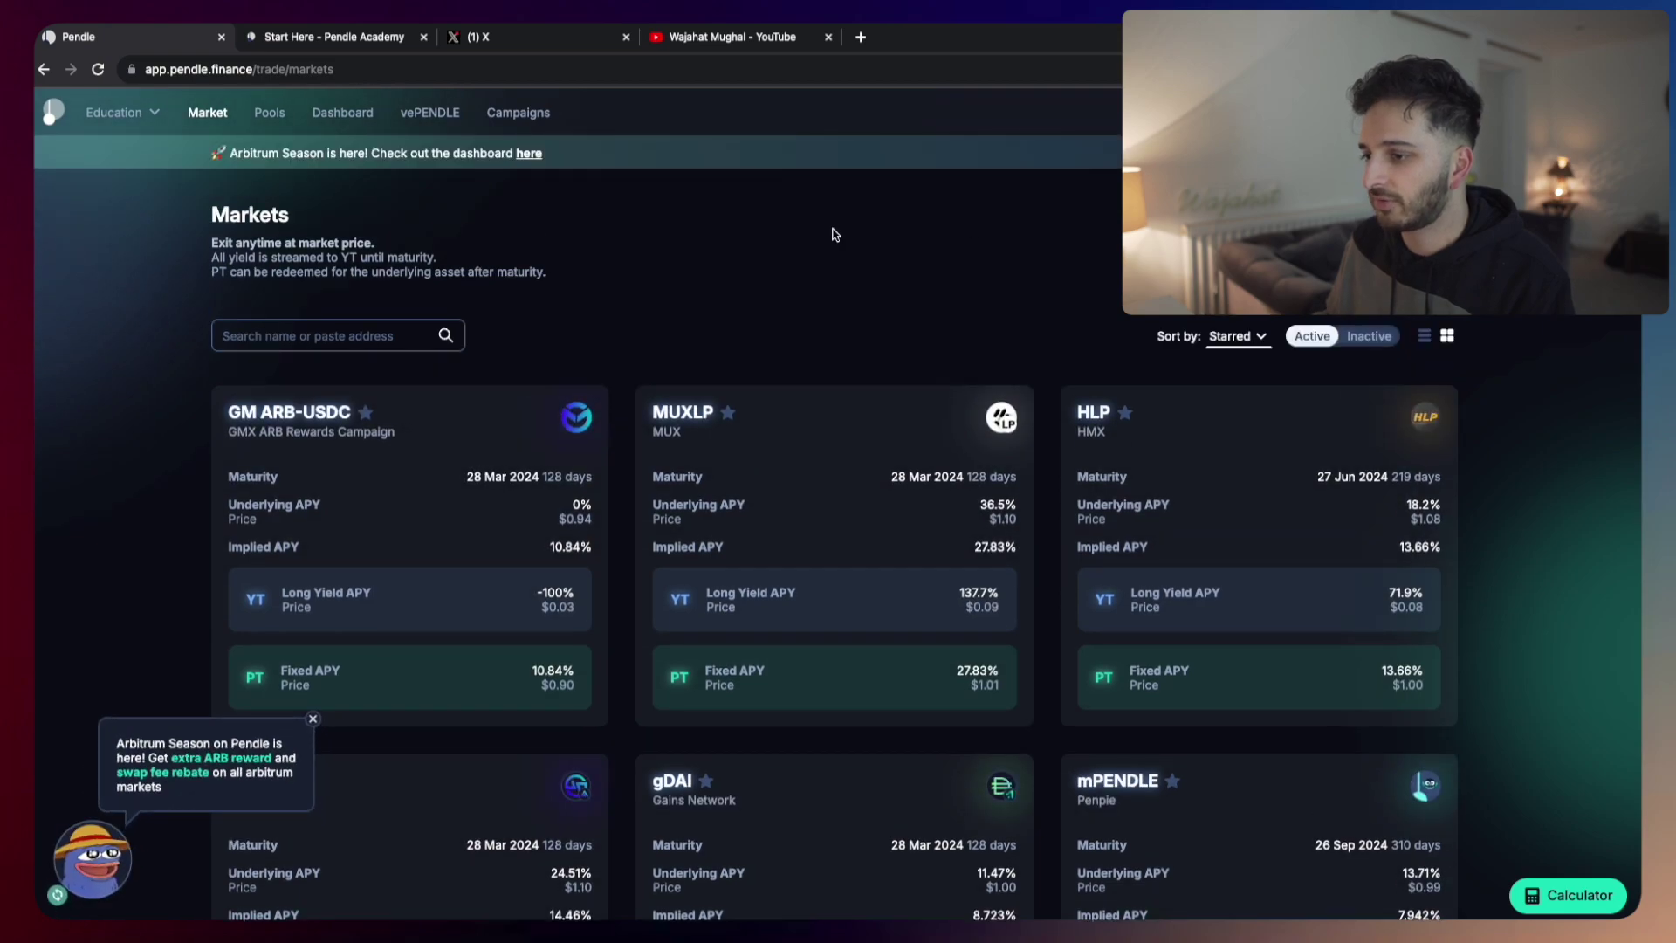
- Dismiss the Arbitrum Season popup, preview the 28 Dec 2023 YT wstETH swap, then return to Markets
left_click(313, 719)
scroll(148, 616, "down", 8)
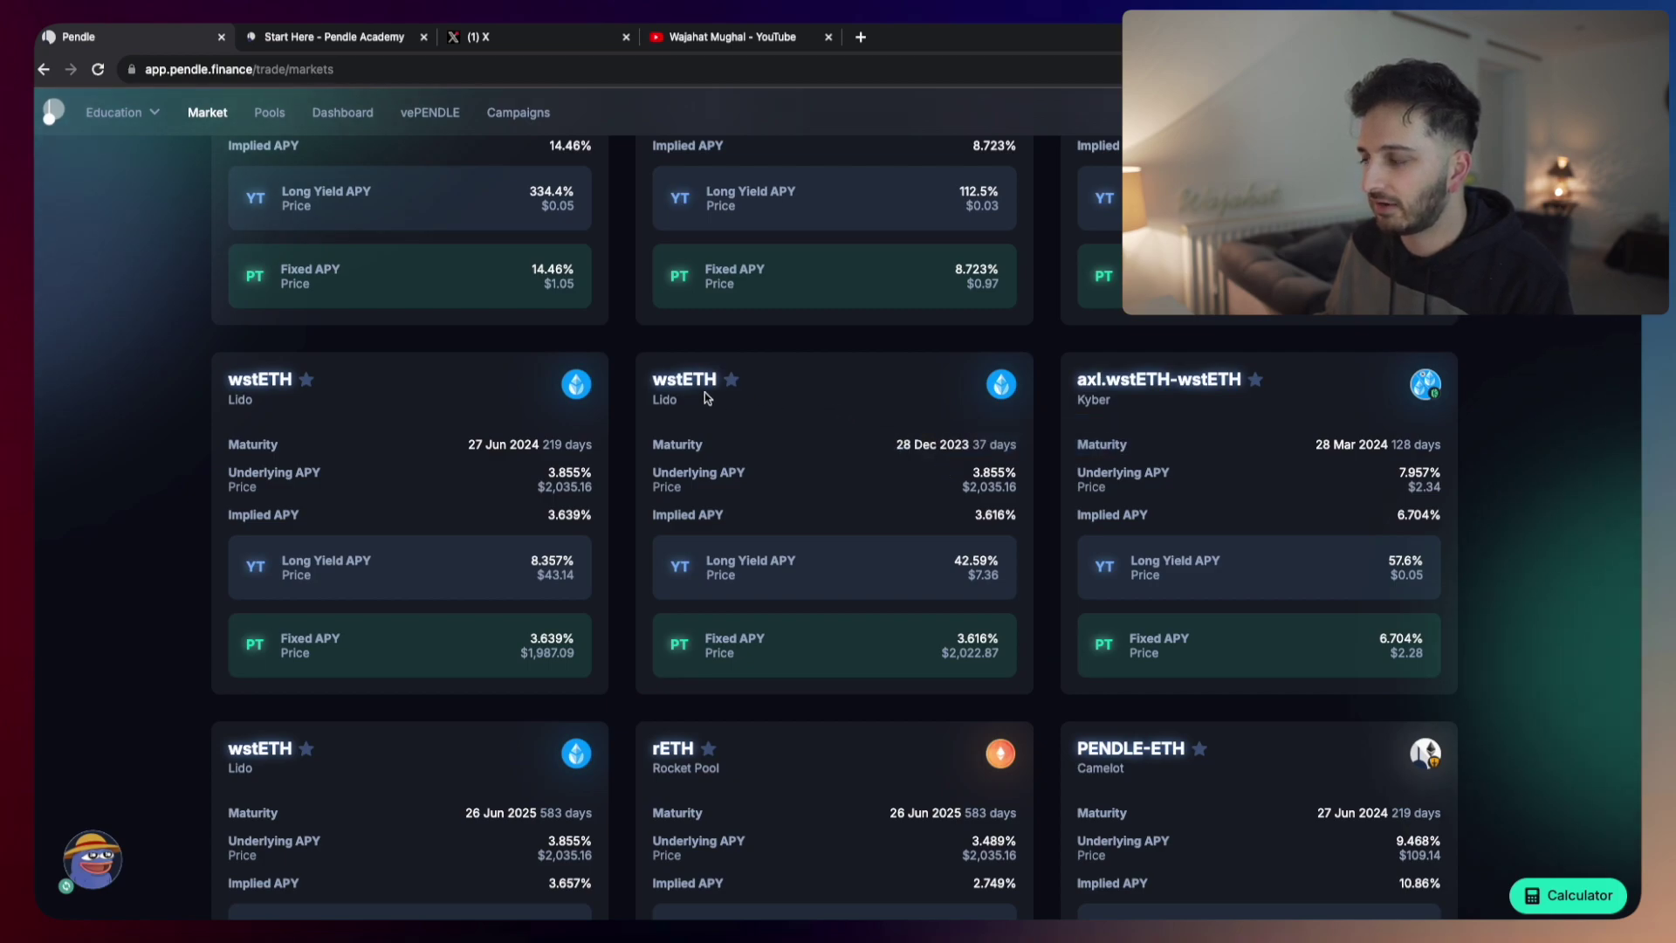
left_click(786, 563)
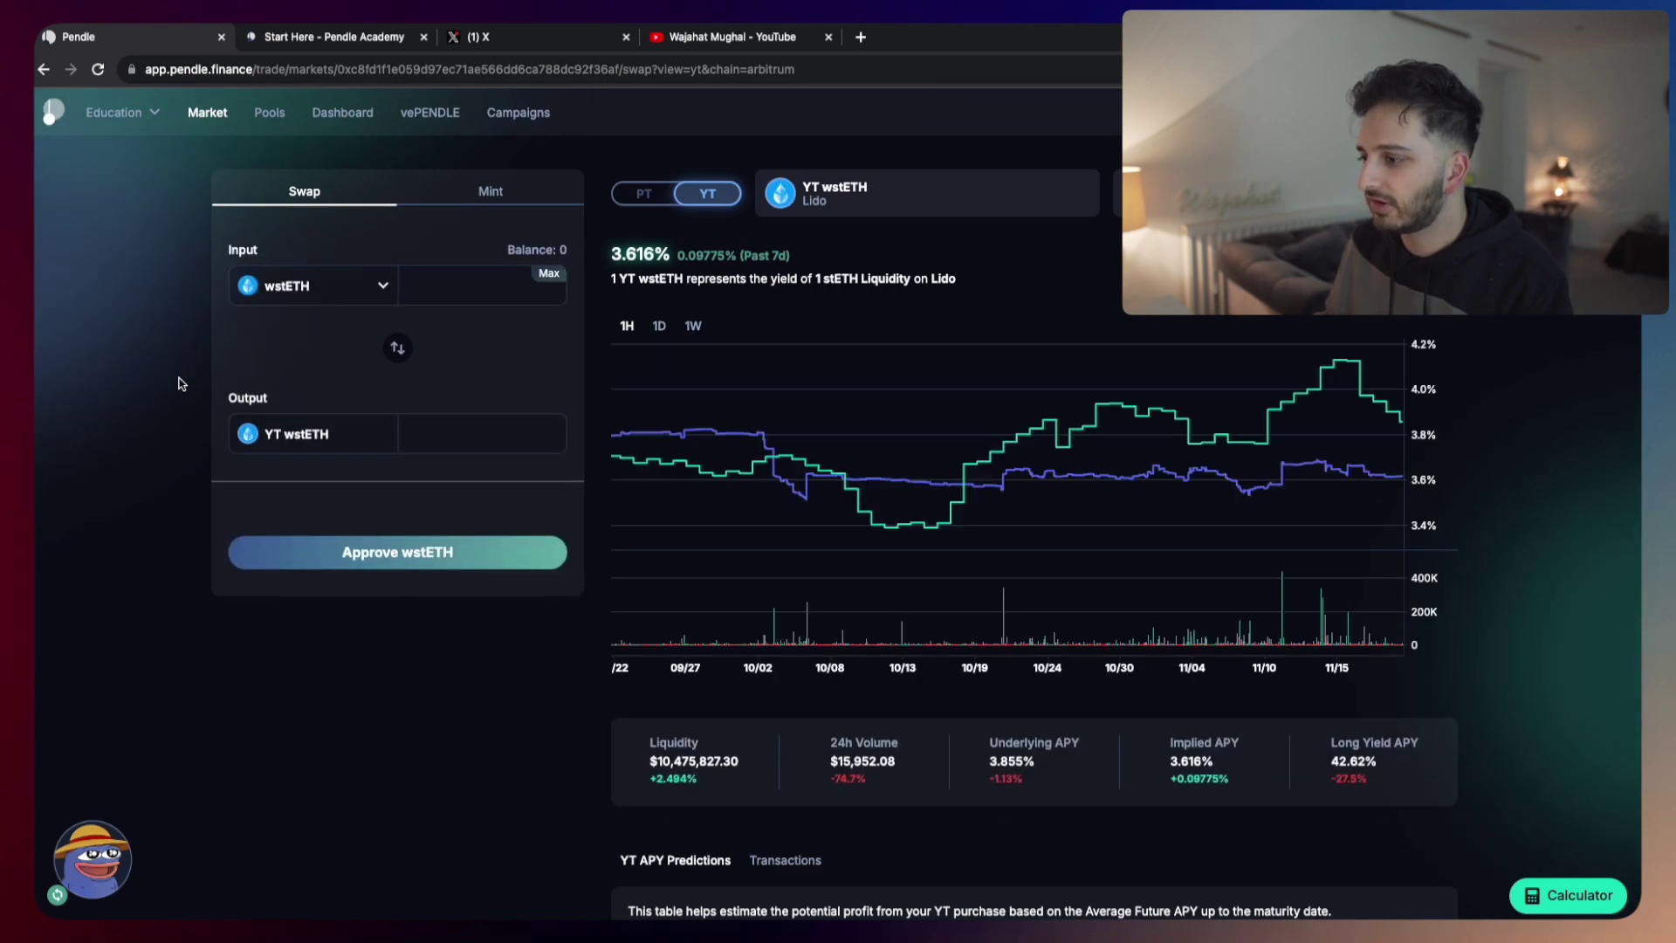
scroll(147, 388, "down", 5)
scroll(147, 387, "up", 5)
key("alt+Left")
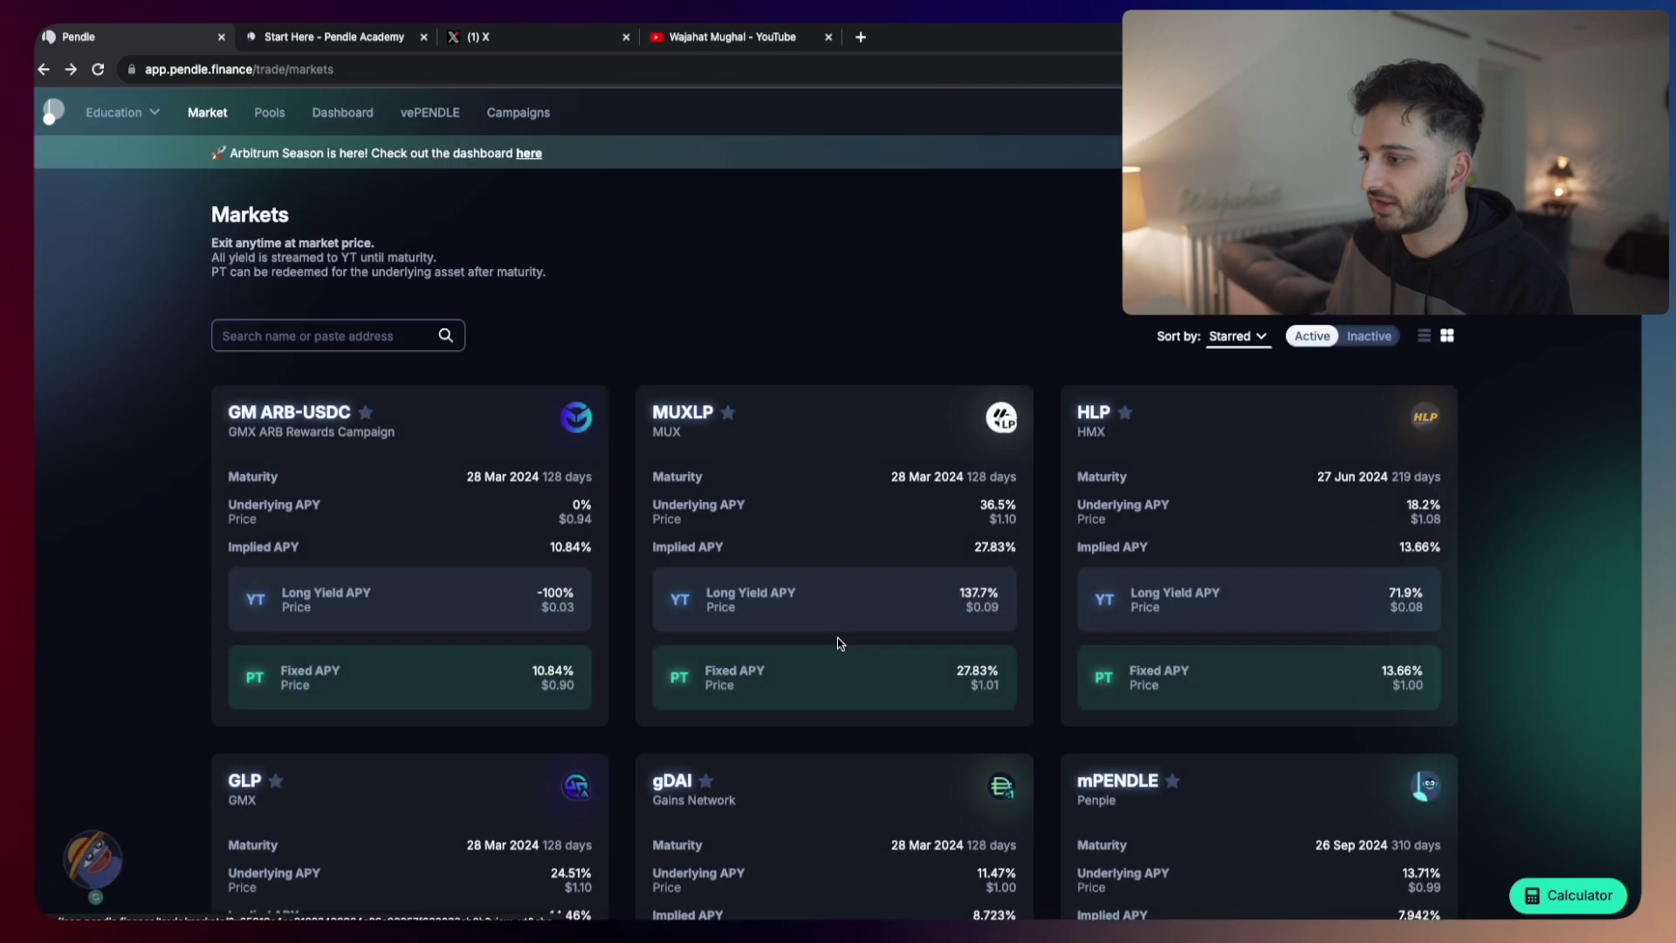
scroll(839, 644, "down", 8)
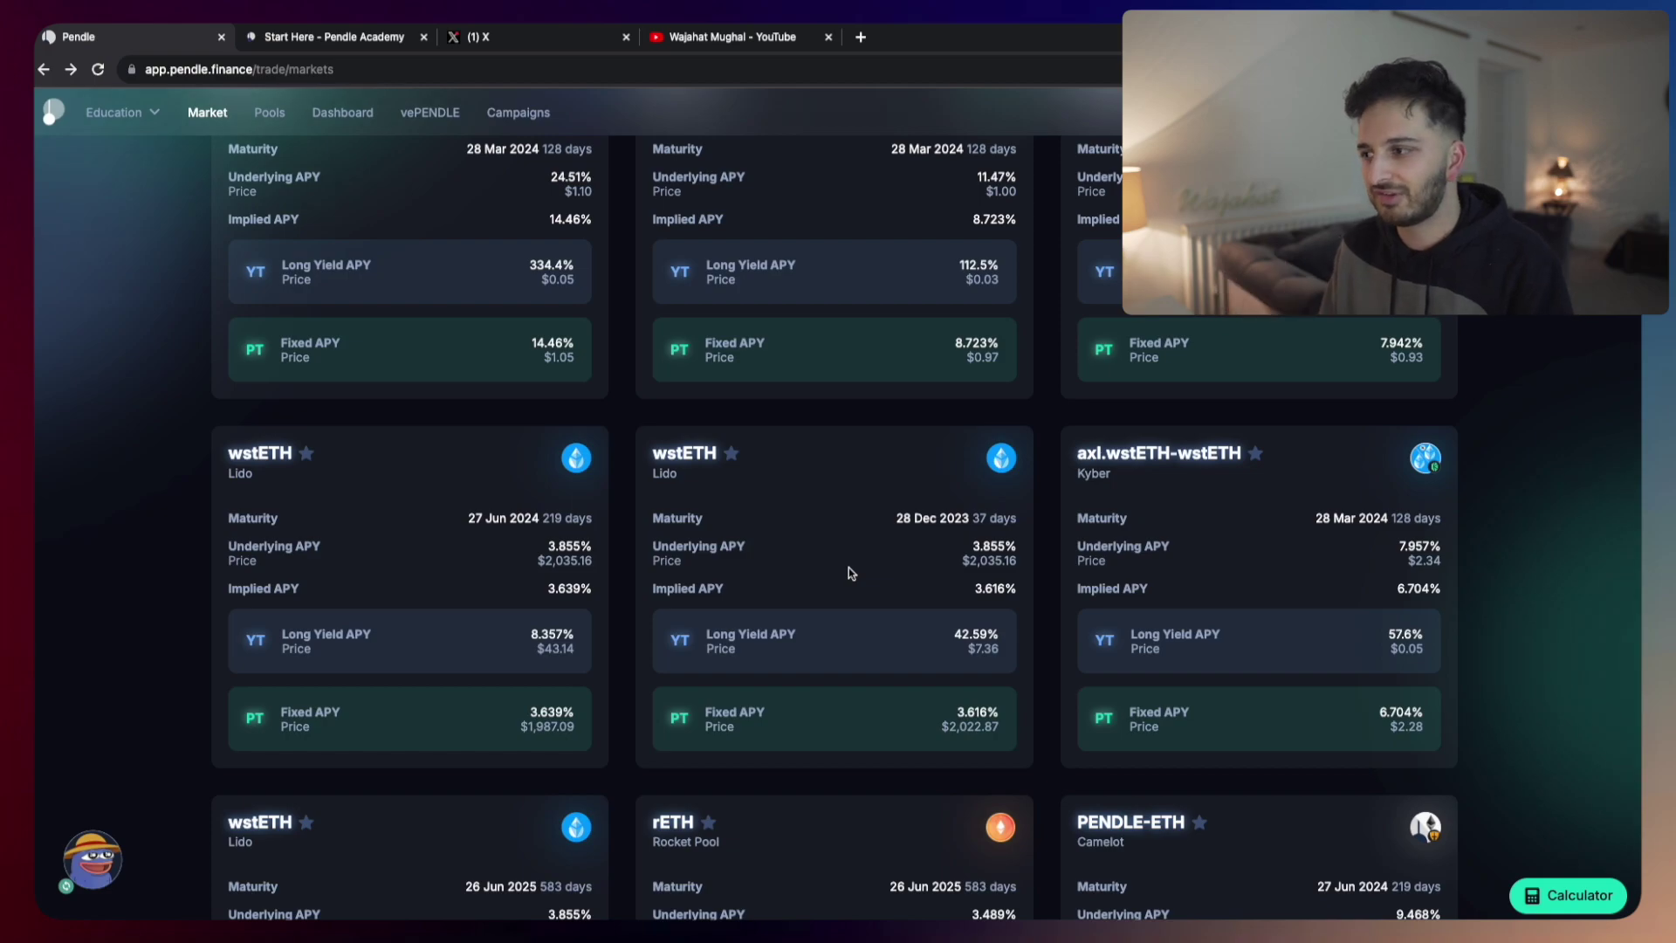
scroll(849, 573, "up", 8)
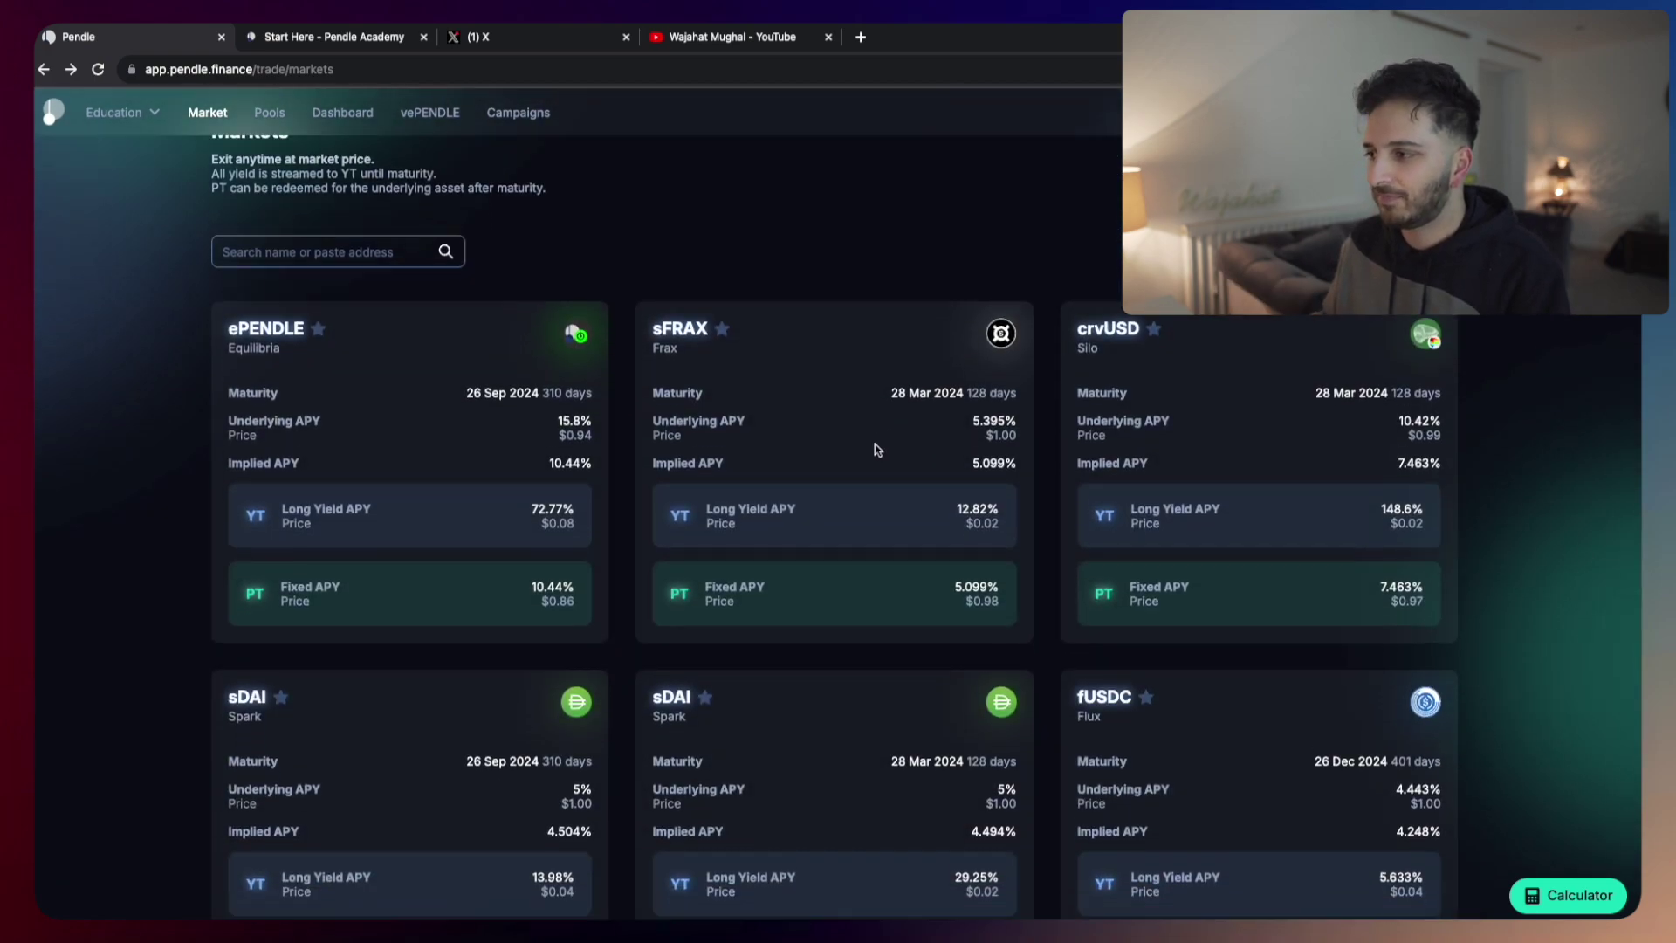
scroll(878, 451, "down", 1)
scroll(834, 454, "down", 3)
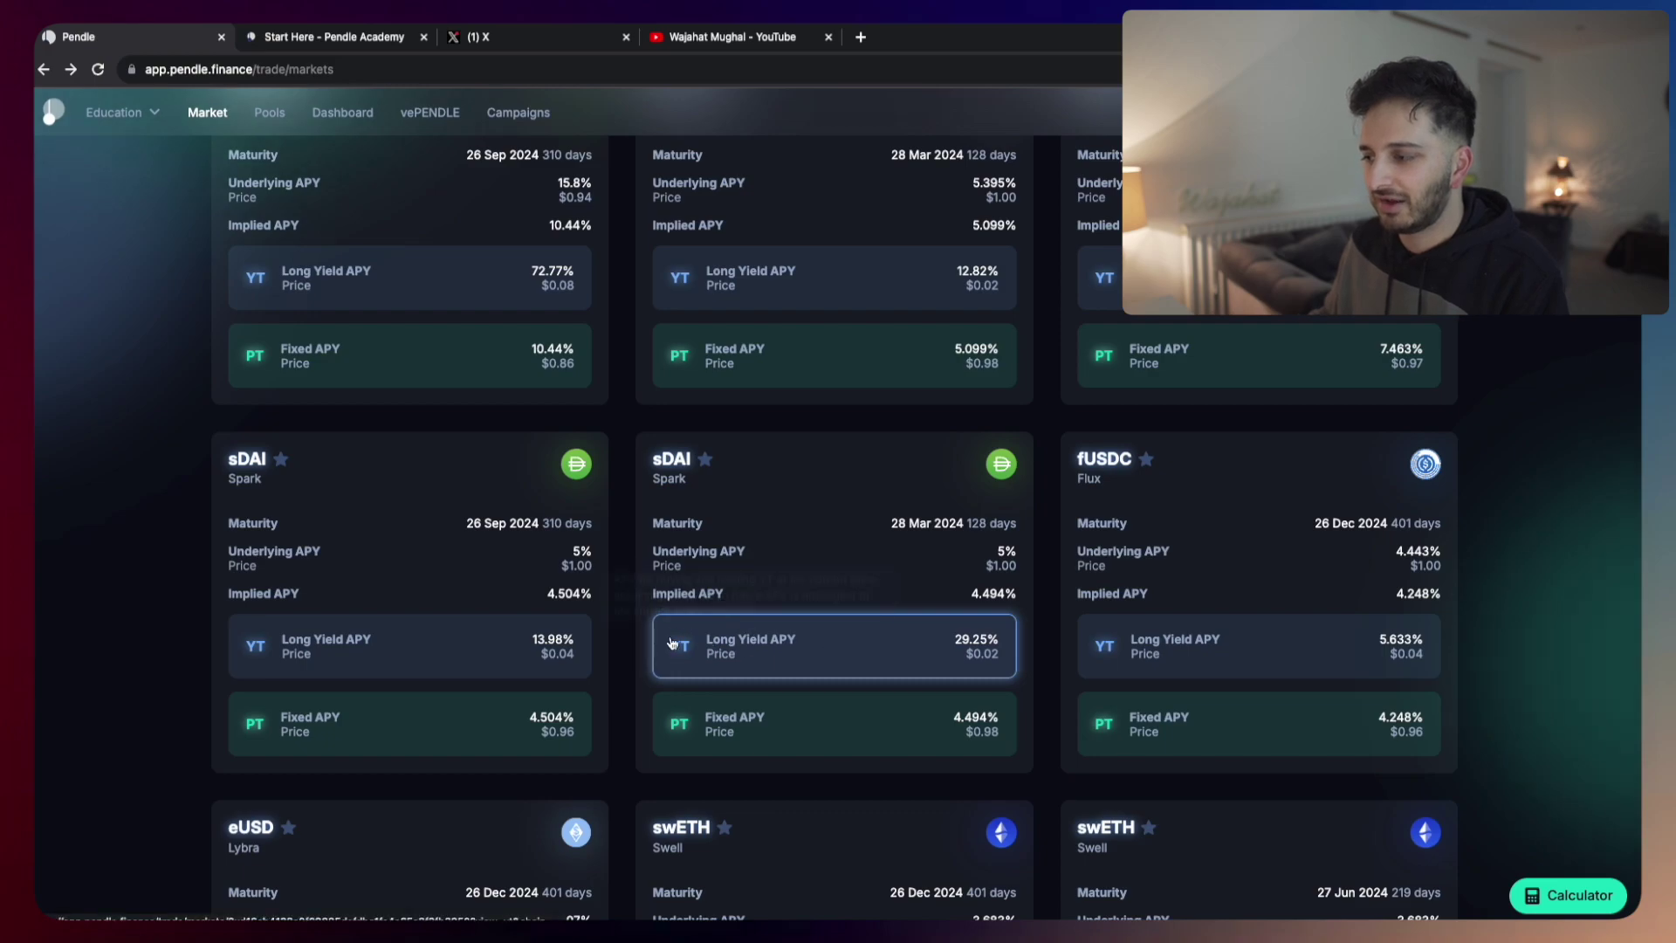
- Open the 28 Mar 2024 YT sDAI swap and enter 1 DAI, quoting about 65.92 YT sDAI
left_click(804, 656)
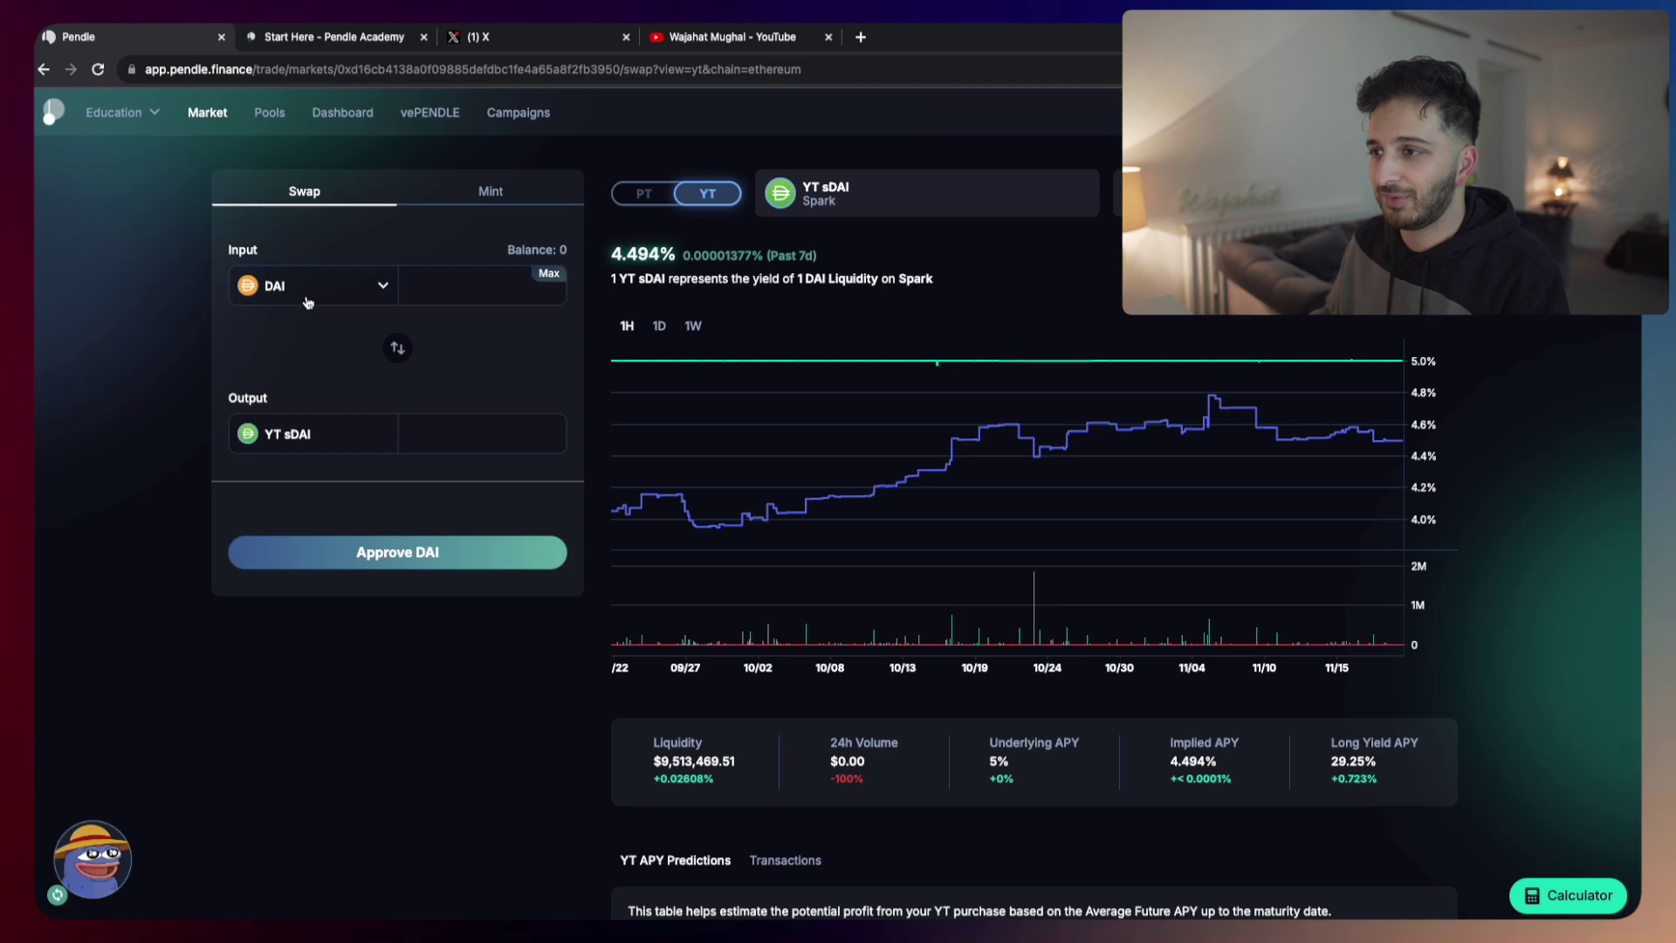
left_click(452, 284)
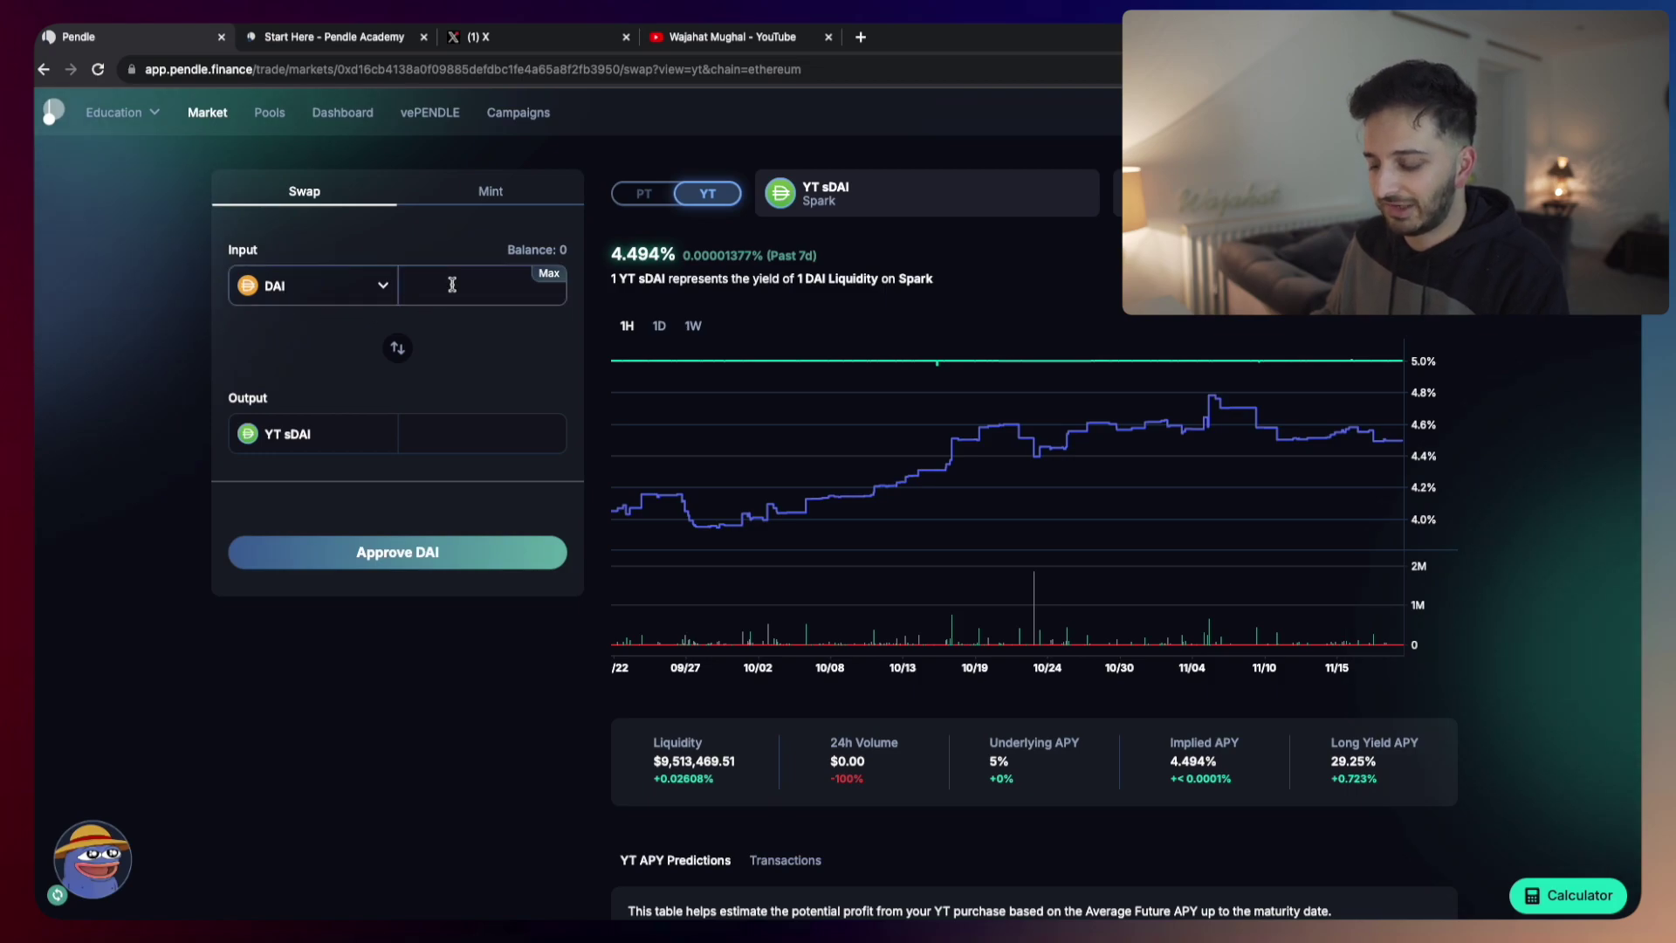
type("1")
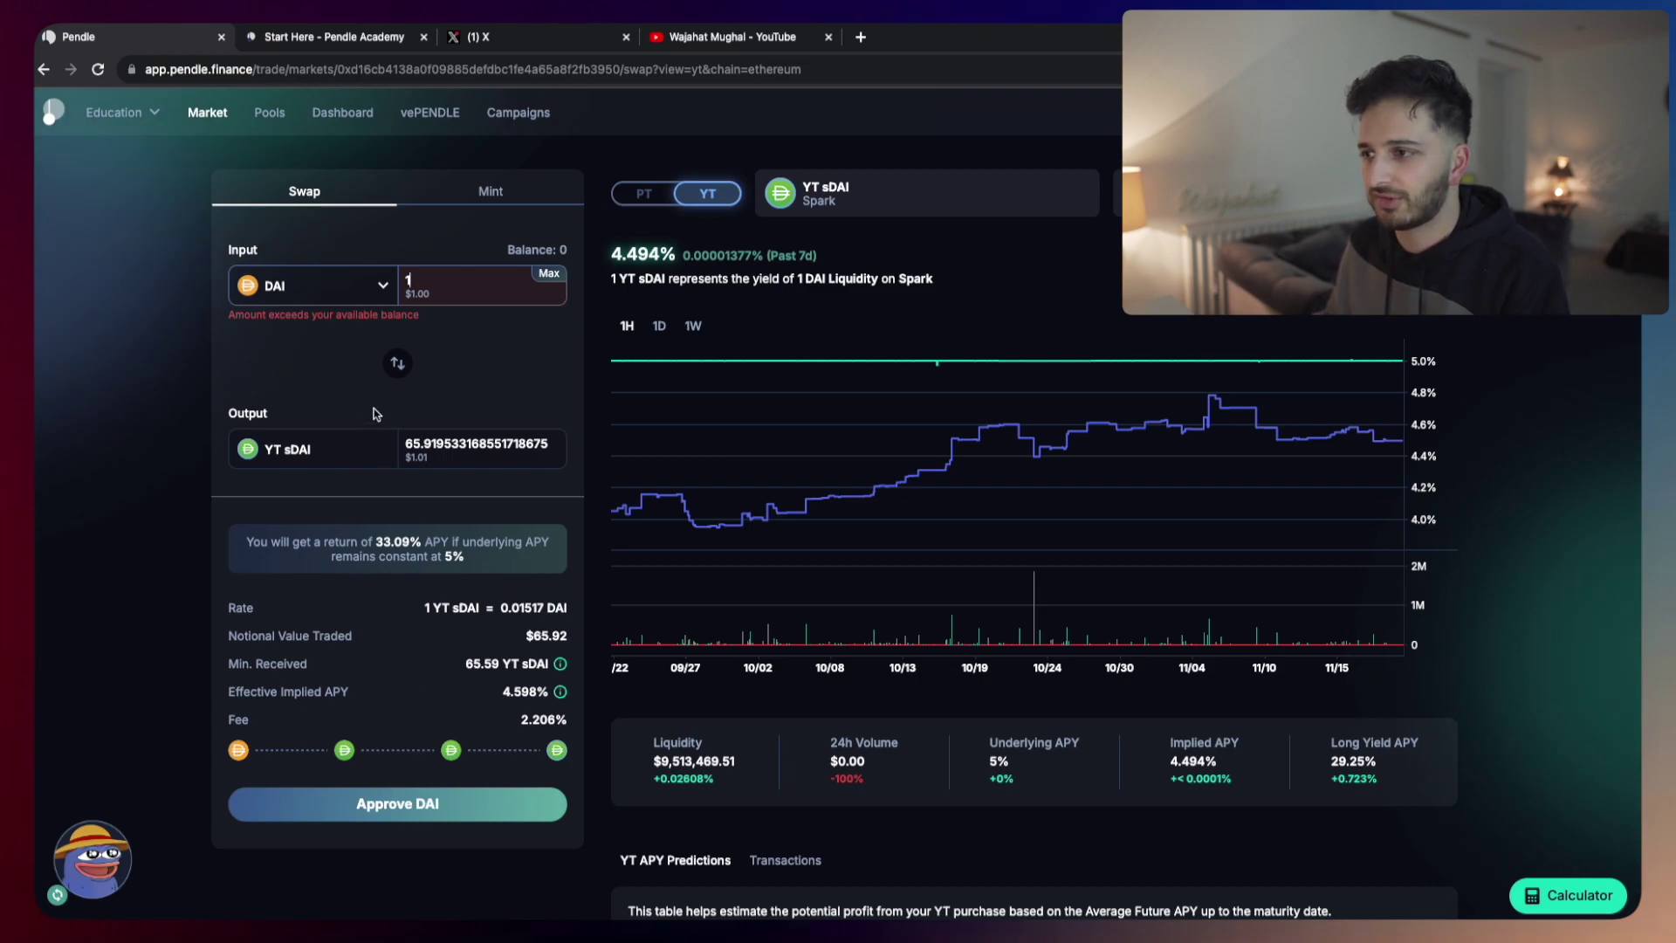
- Go back to Markets and scroll past ePENDLE, sFRAX and crvUSD to the sDAI cards
key("alt+Left")
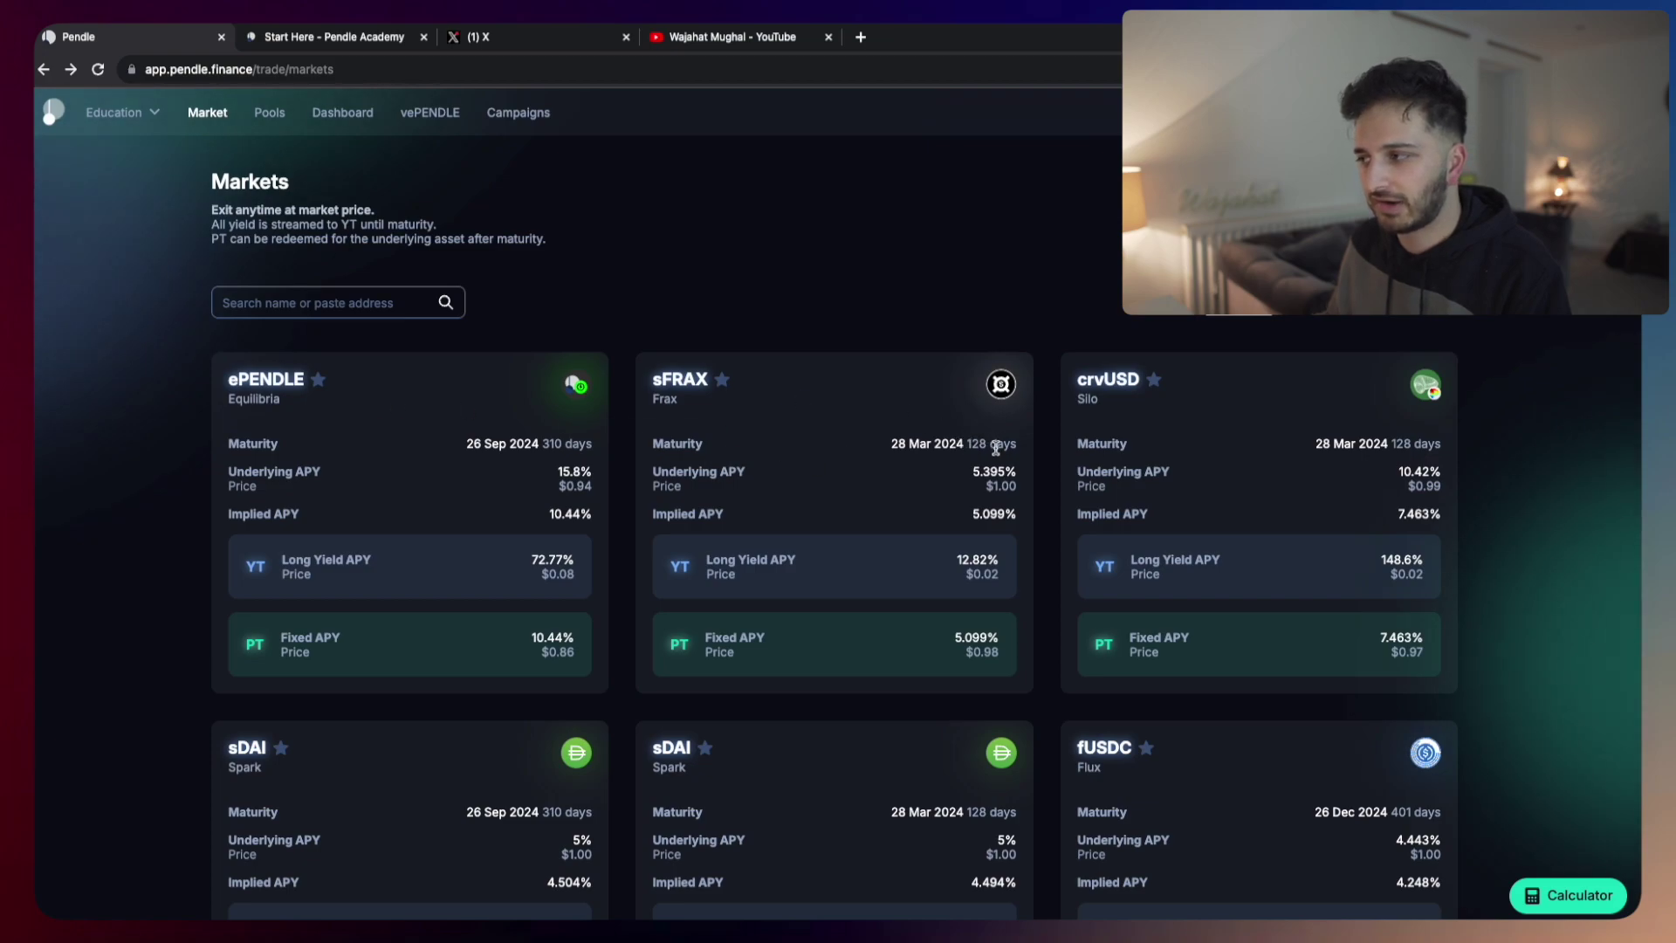
scroll(974, 444, "down", 3)
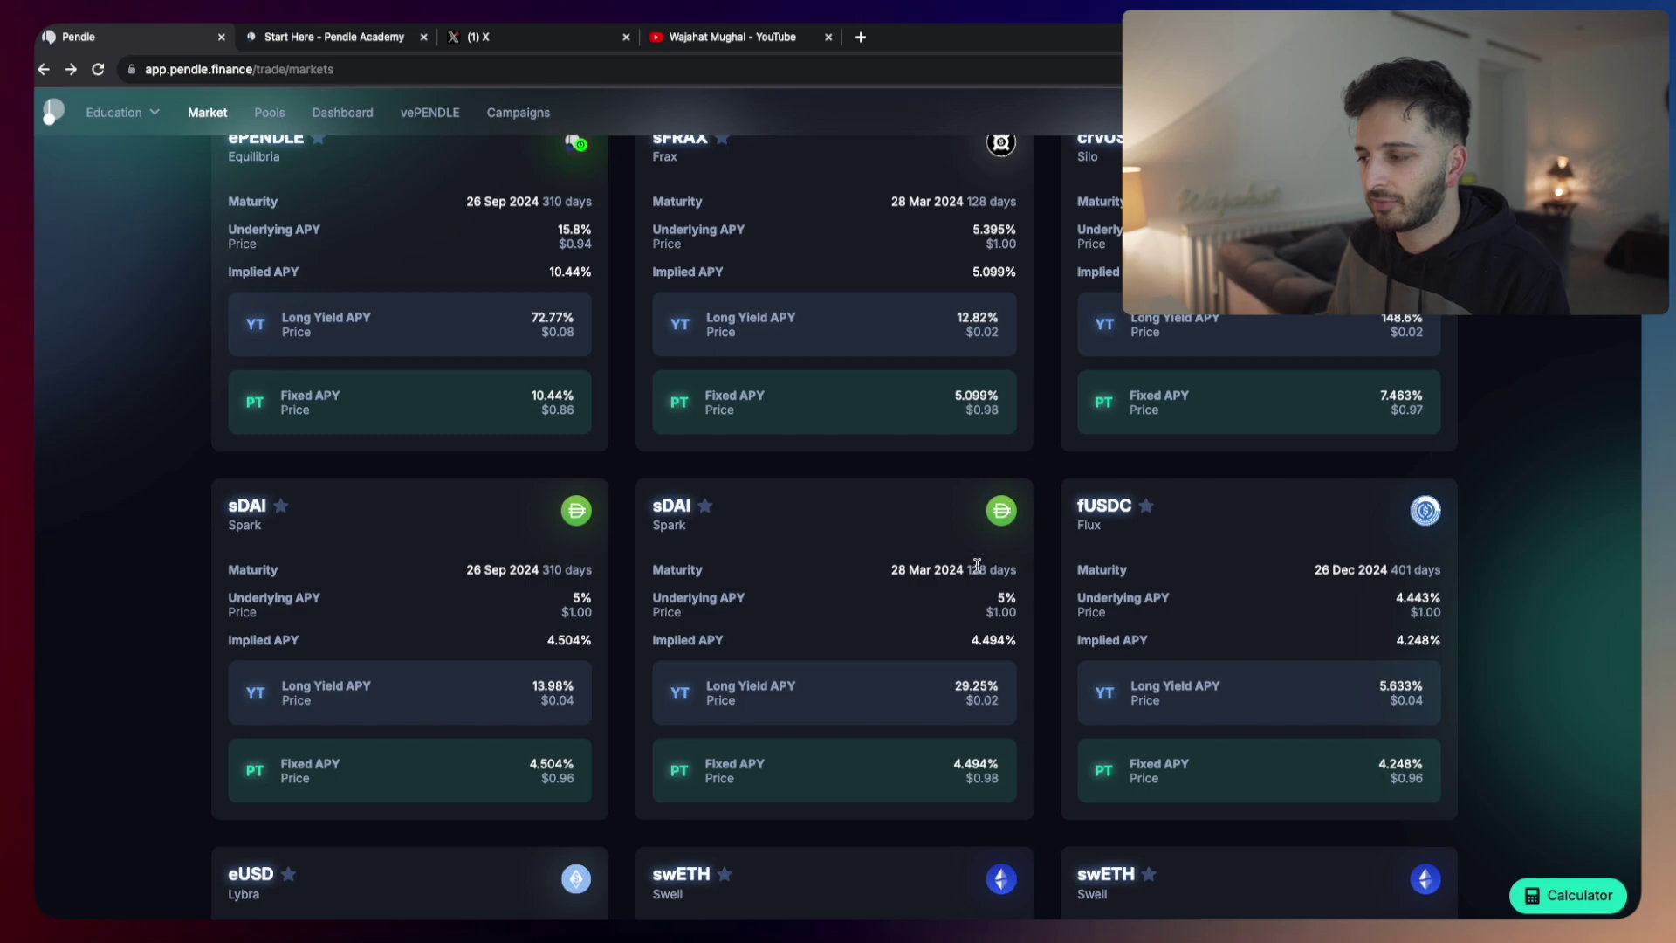
scroll(851, 568, "down", 11)
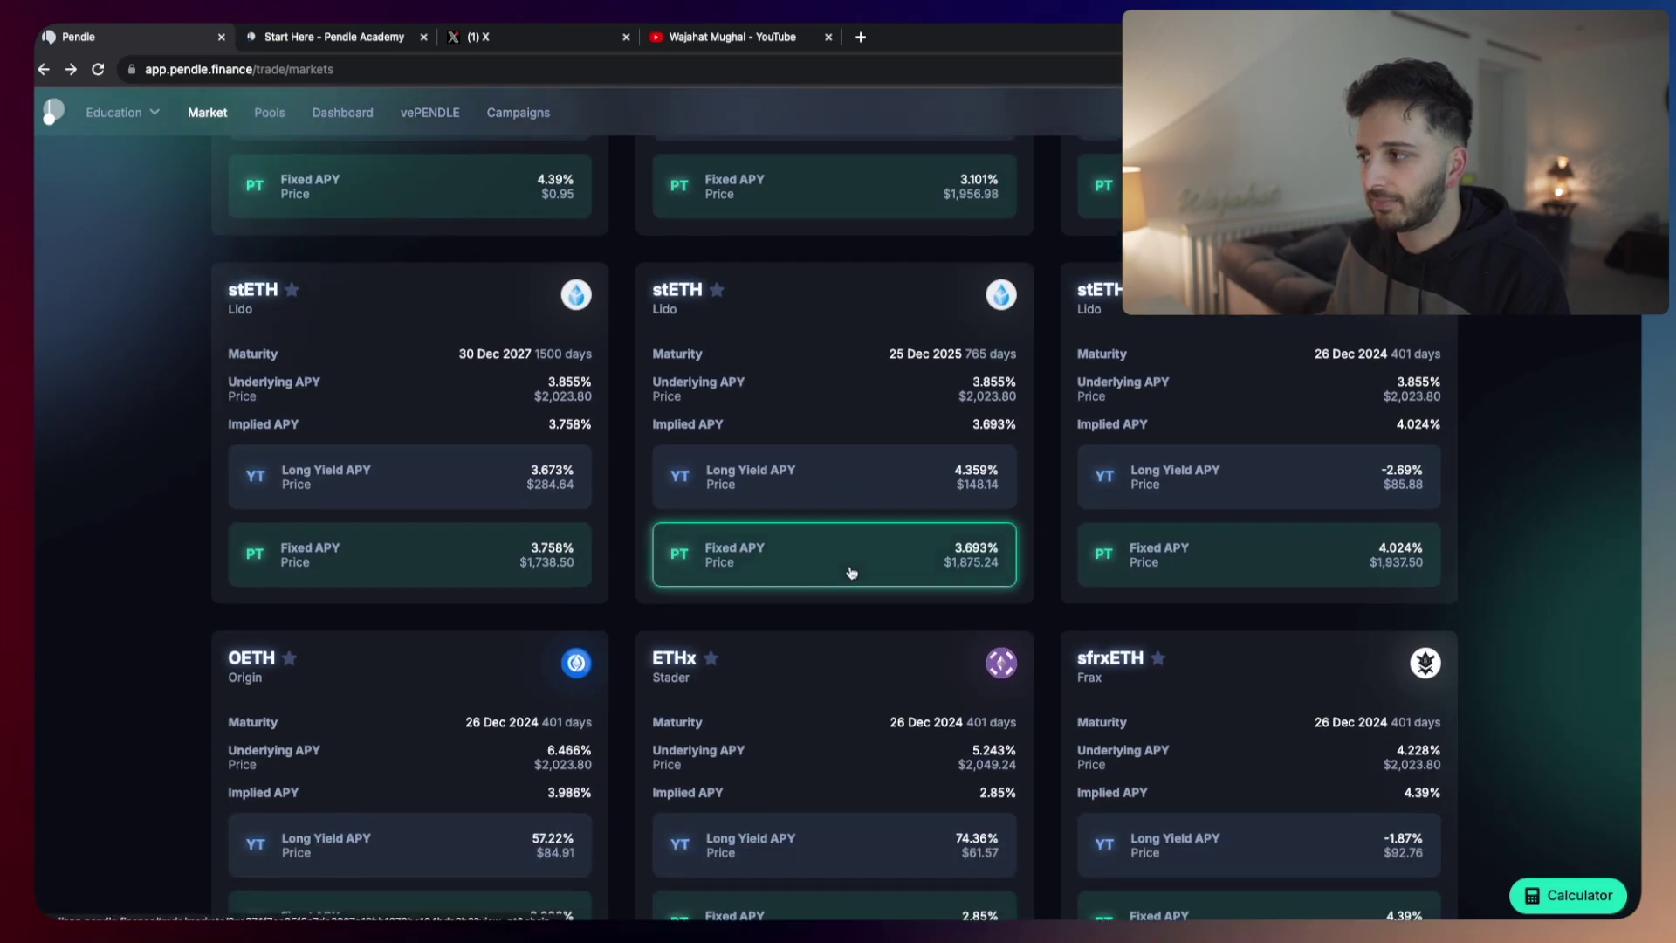
scroll(852, 572, "up", 14)
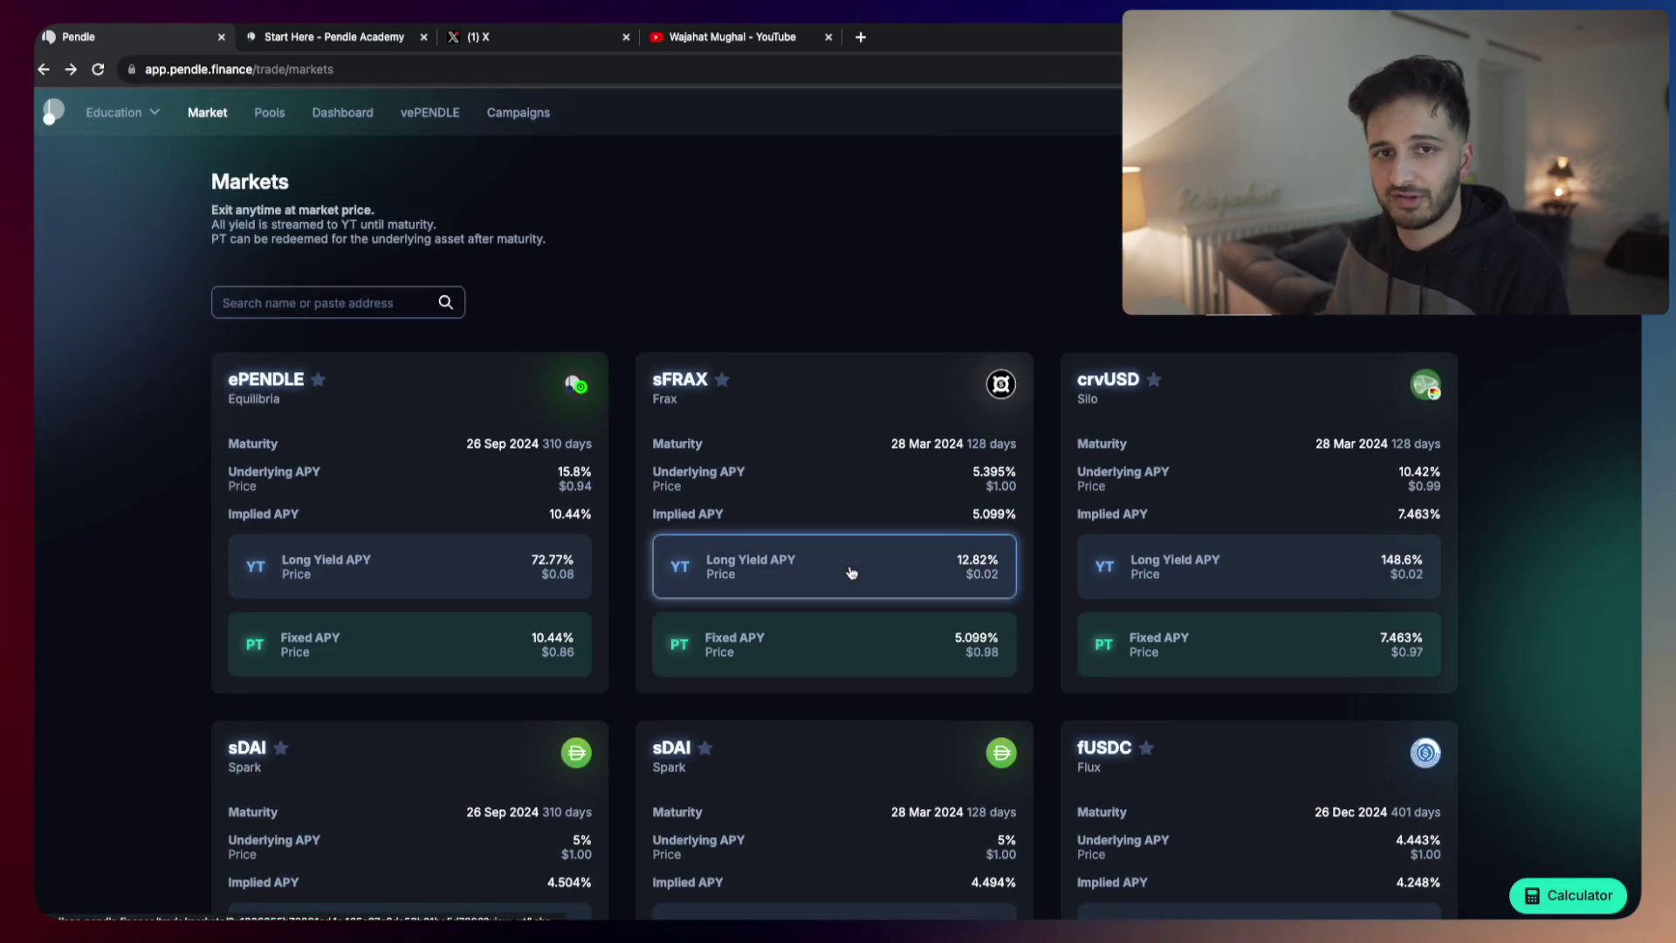